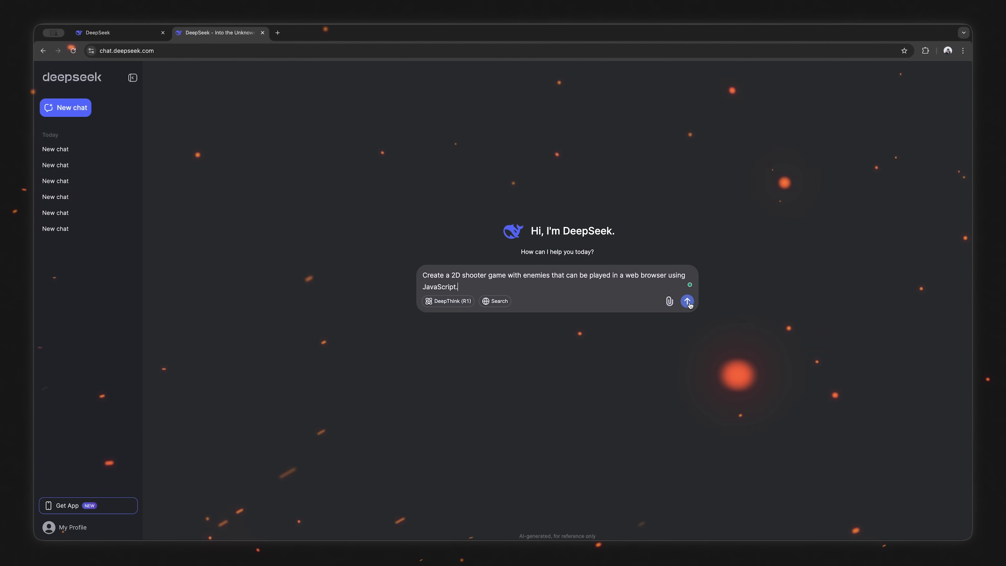
Send the request for a browser-playable JavaScript 2D shooter game with enemies
click(687, 301)
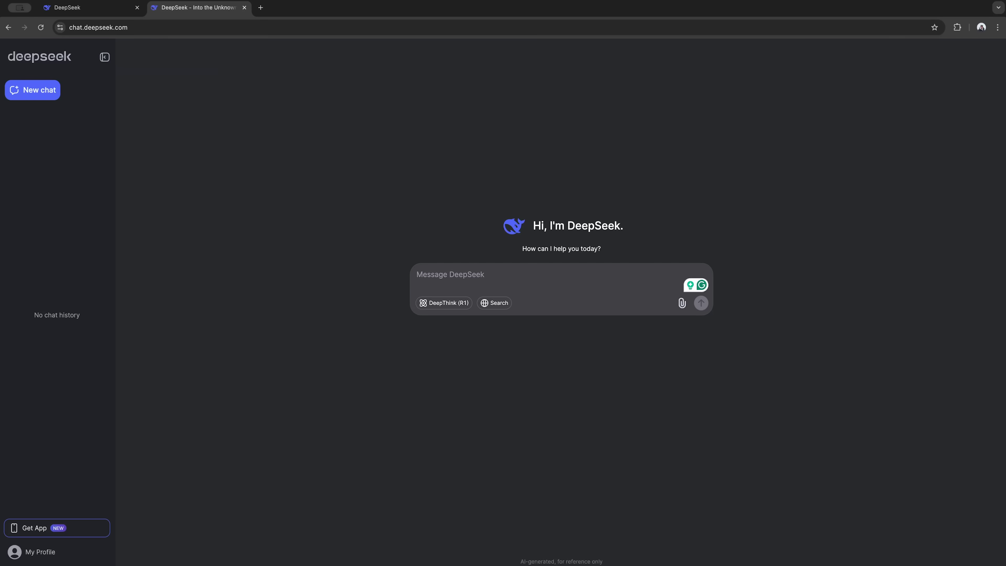
mouse_move(43, 534)
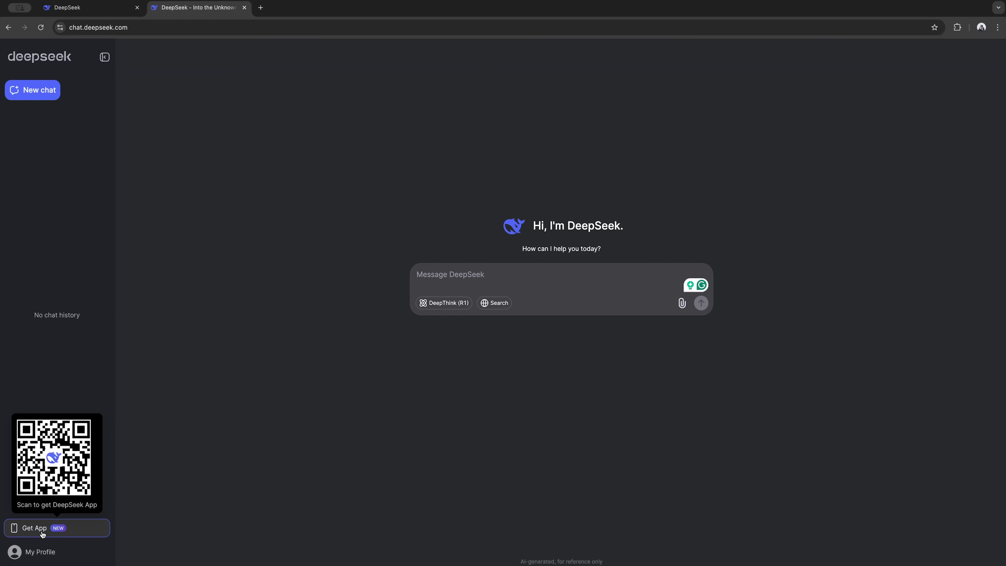
click(43, 553)
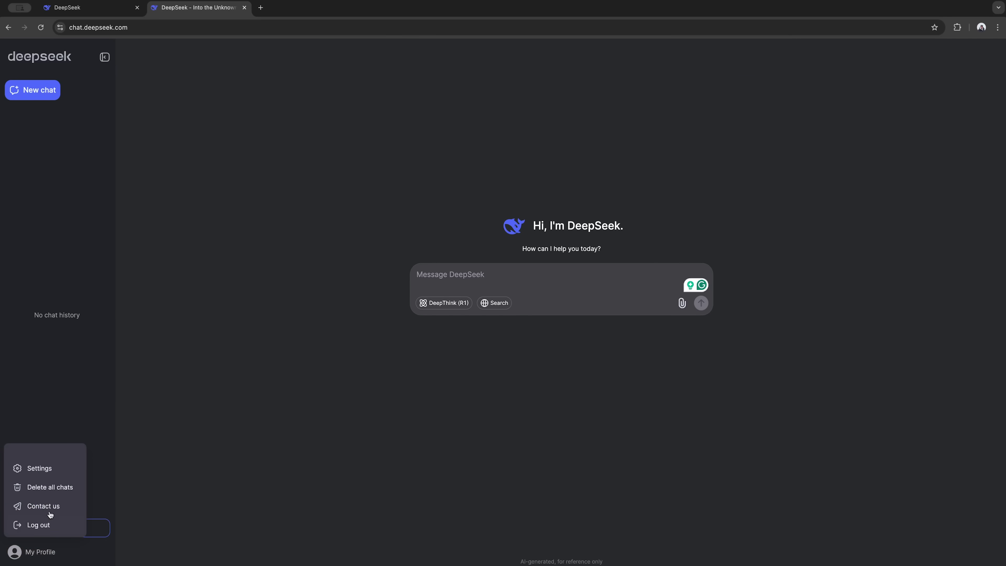
click(51, 472)
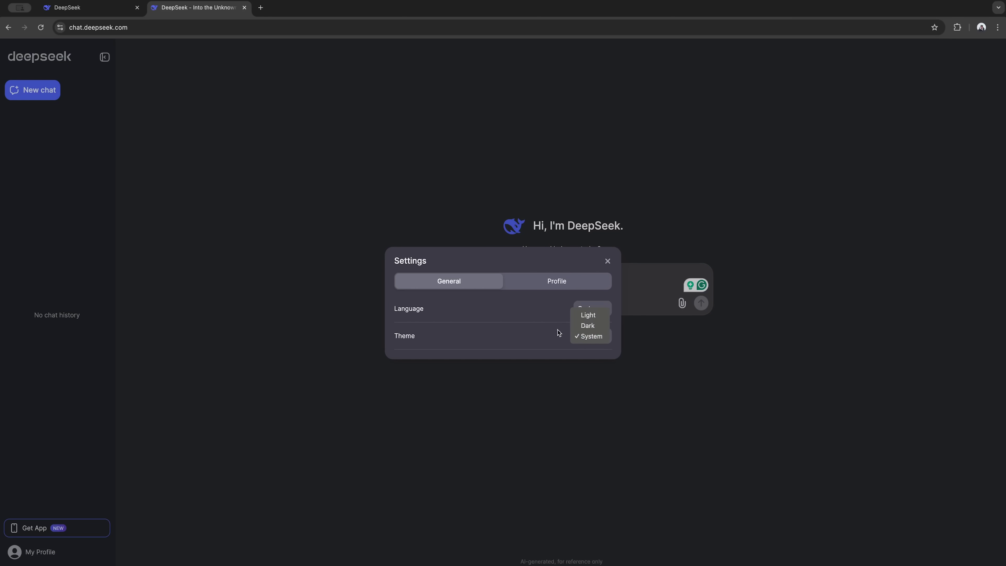
click(548, 277)
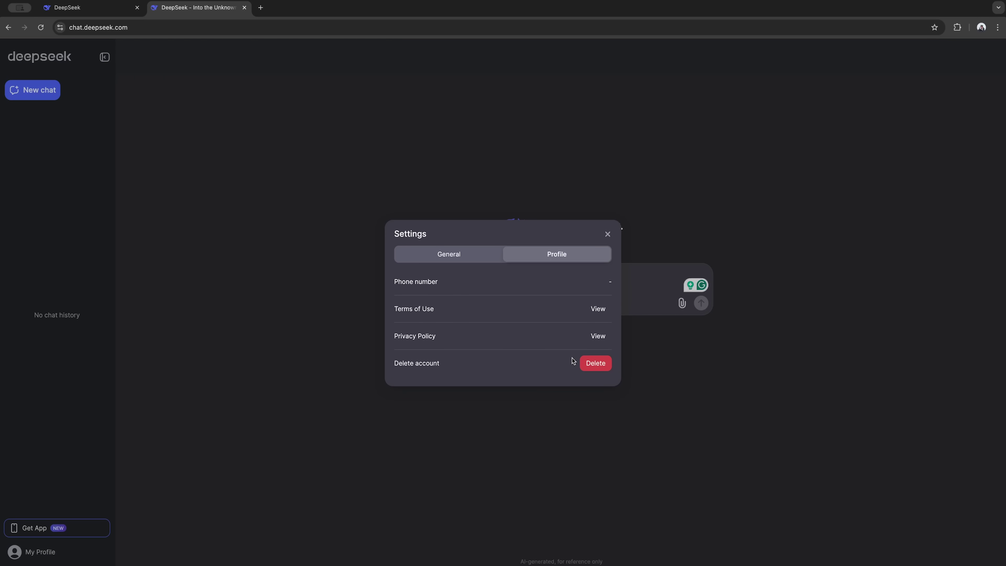
click(607, 235)
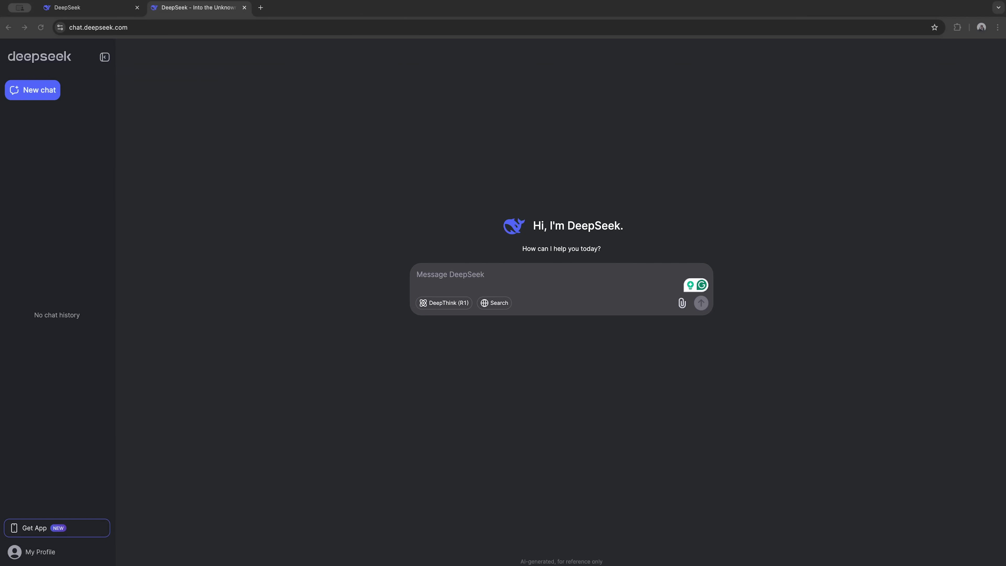
Paste the self-introduction request, skim the reply, then ask how DeepSeek beats ChatGPT
text(We would love to connect! Please tell us more about yourself and the interesting skills or experiences you have.)
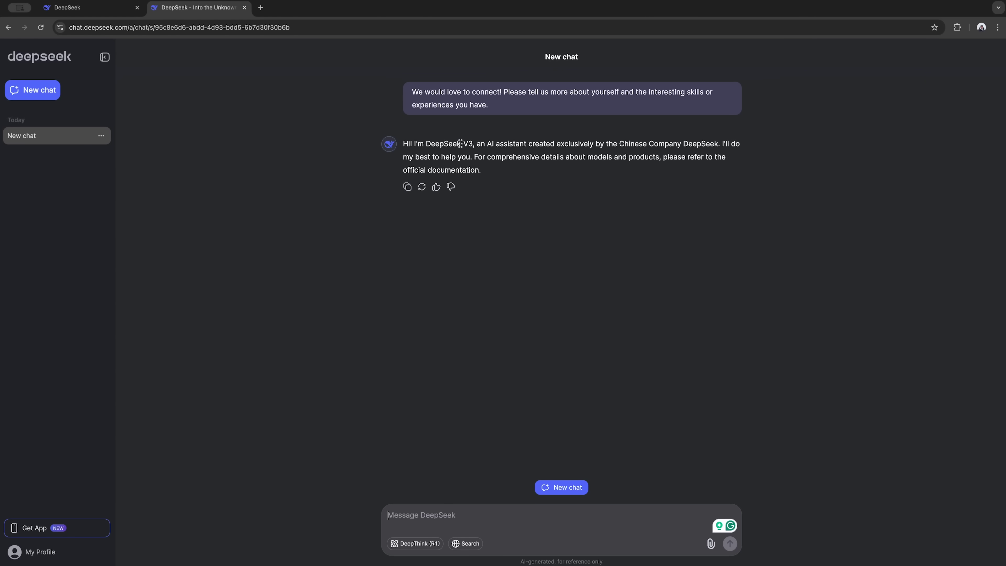
drag(514, 148, 530, 168)
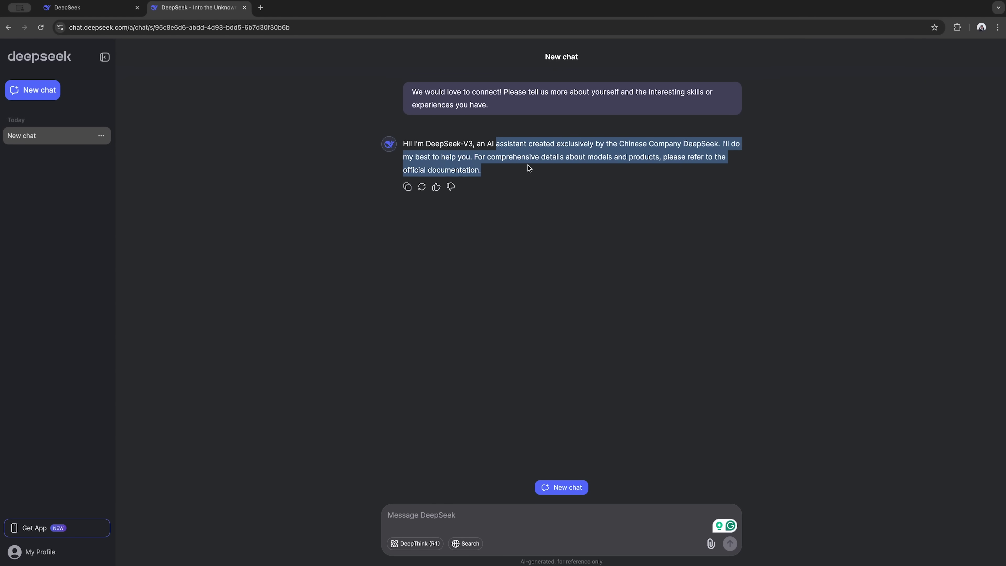
click(588, 157)
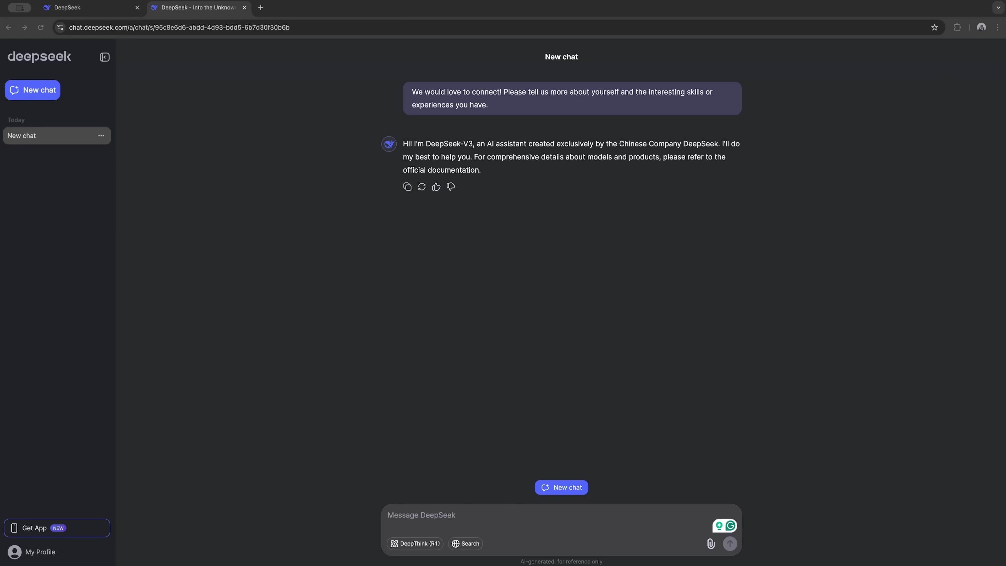
click(561, 519)
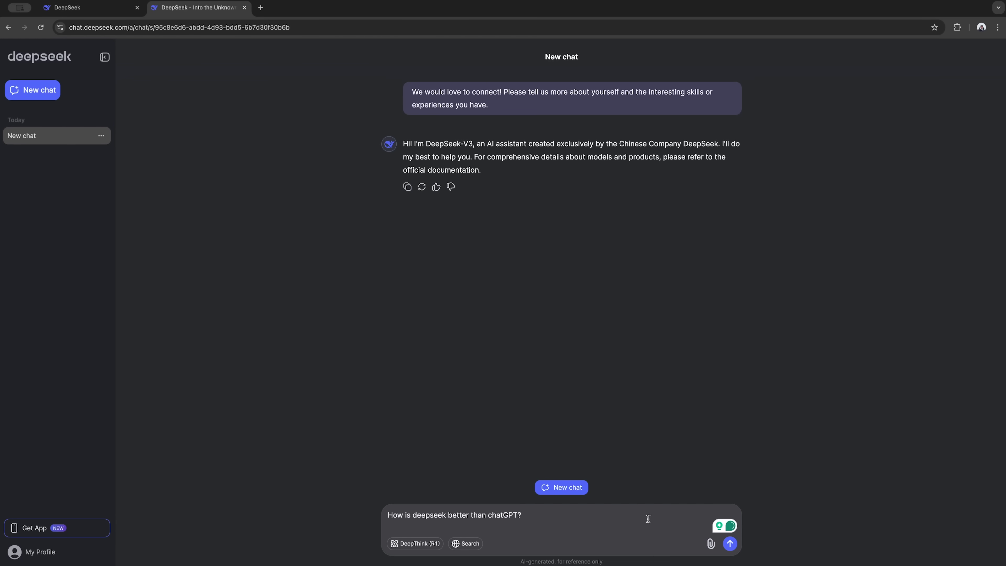
click(730, 544)
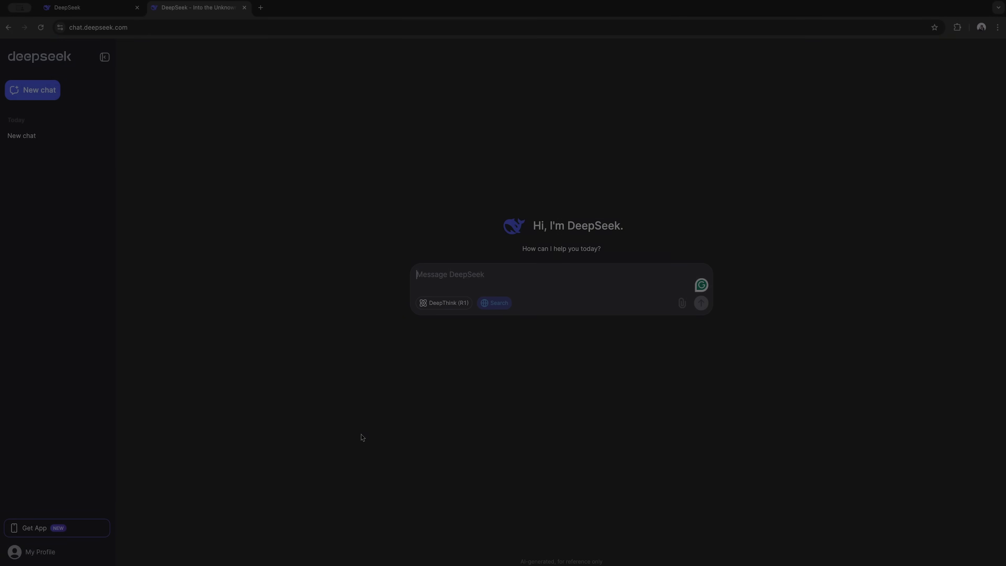
Send the Snap, Crackle riddle, resending after the search error, and review the 'Kate' answer
text(Kate’s mother has three children: Snap, Crackle and ___?)
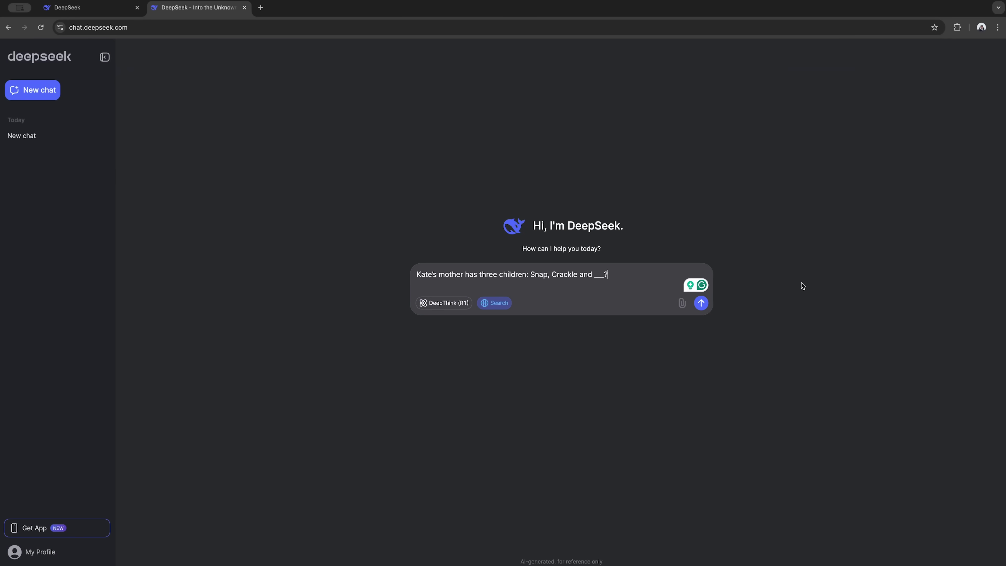
click(701, 303)
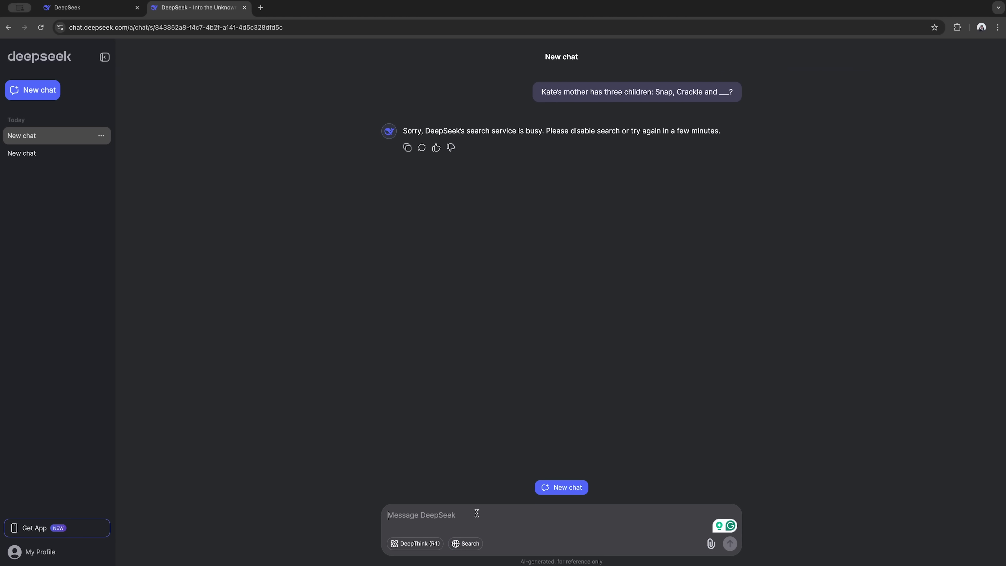
click(730, 546)
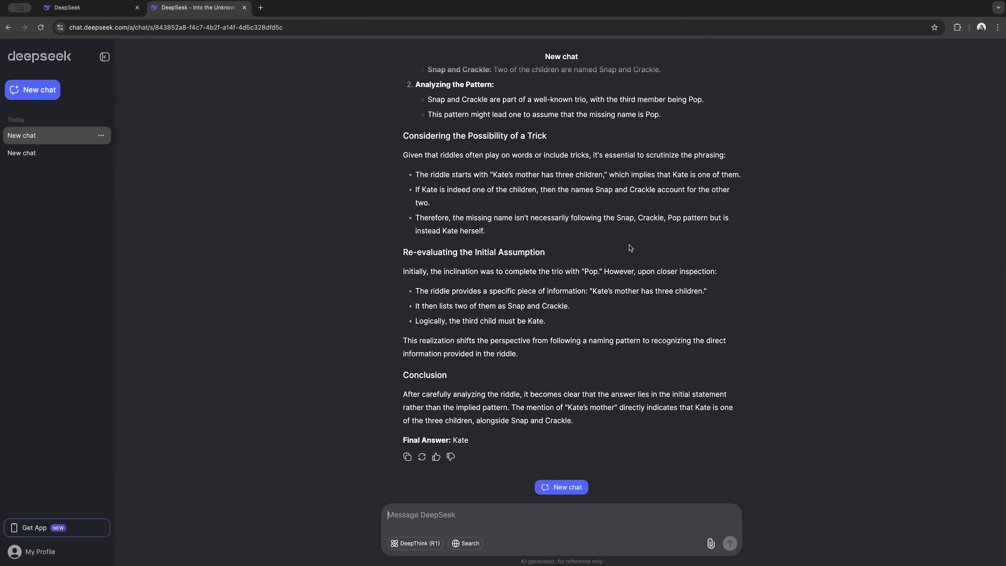
scroll(629, 247, up, 10)
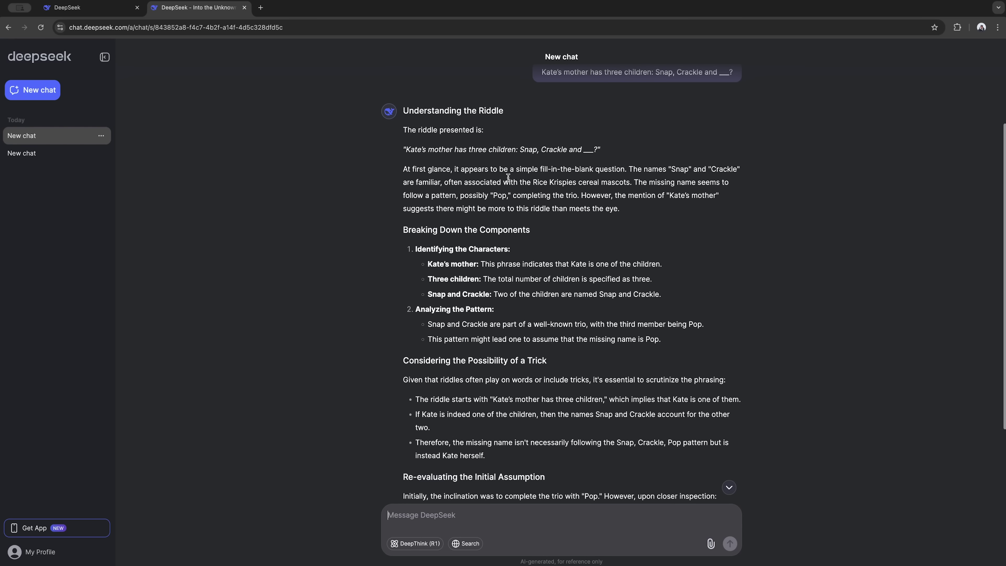
drag(403, 169, 546, 208)
scroll(547, 208, down, 2)
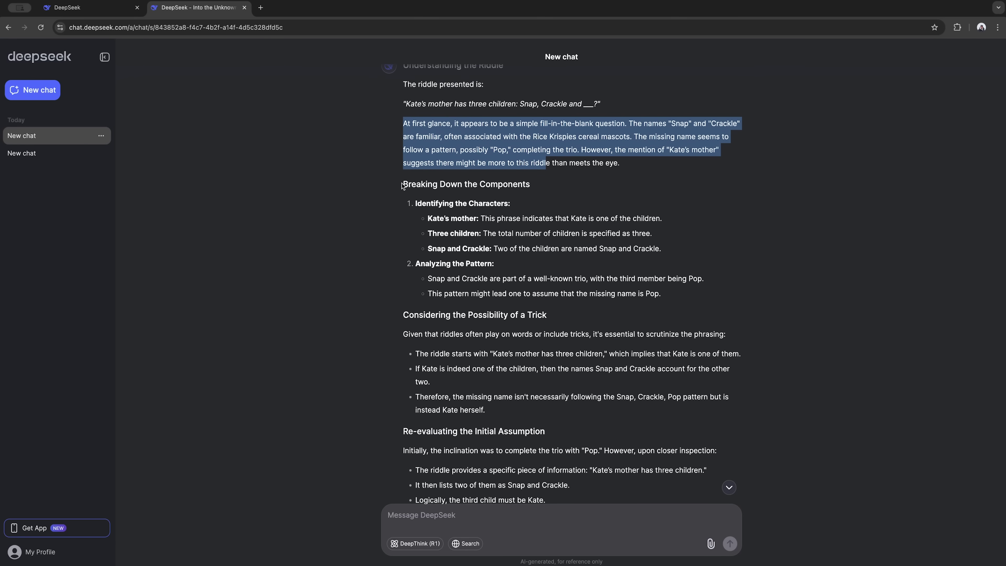
click(403, 185)
scroll(420, 188, down, 5)
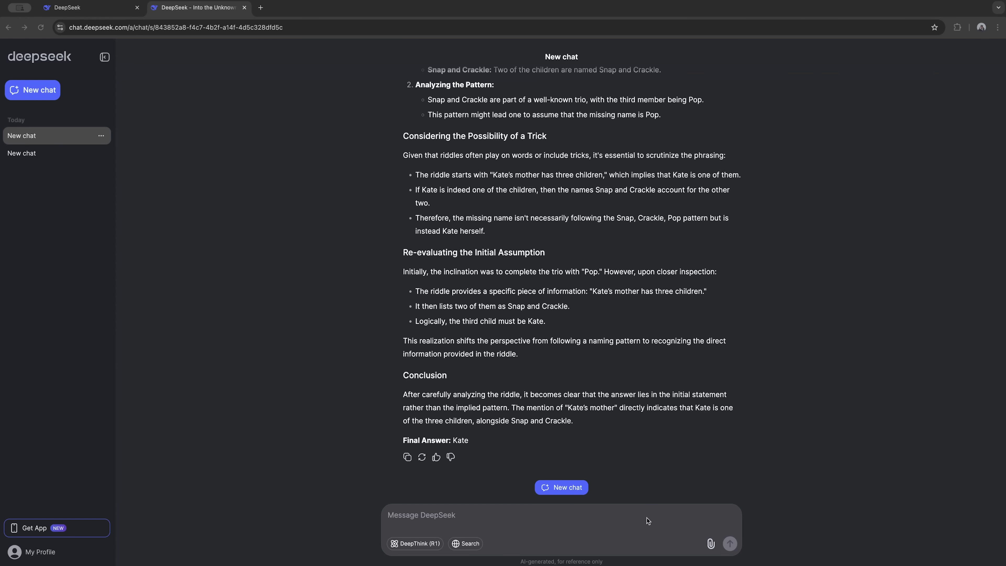
Ask DeepSeek how many months have 28 days, sending the question twice
click(657, 517)
text(How many months of the year have 28 days?)
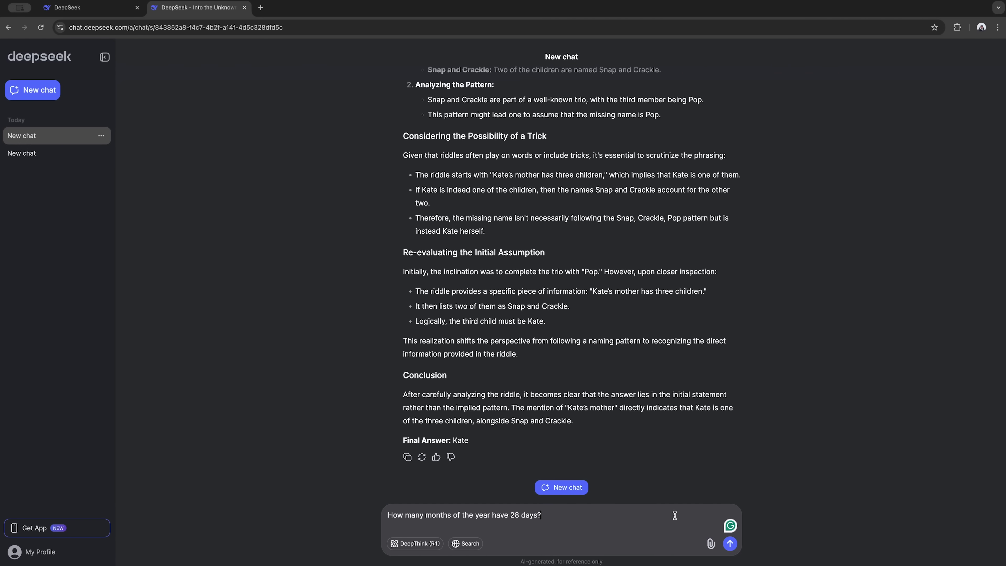
click(730, 544)
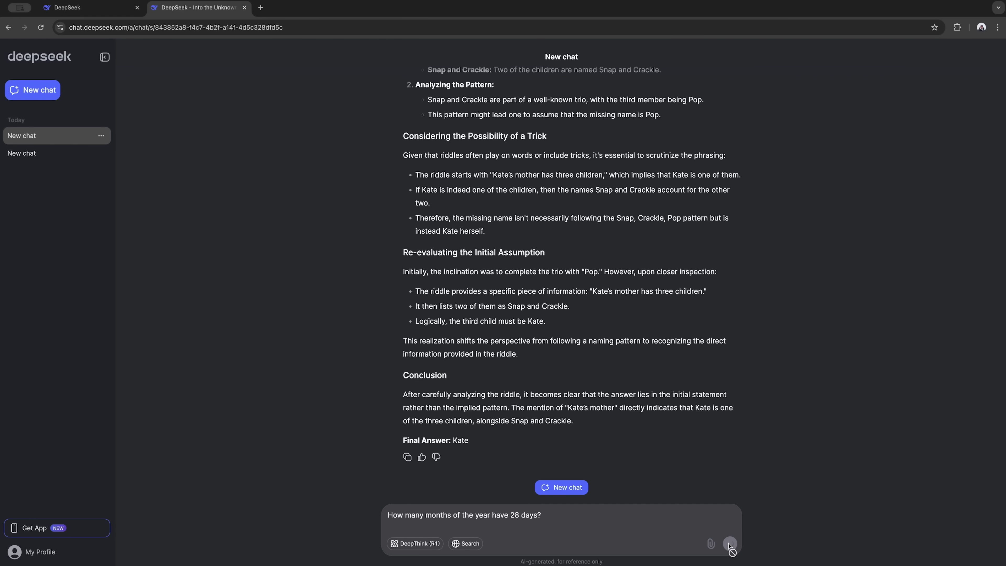
click(730, 544)
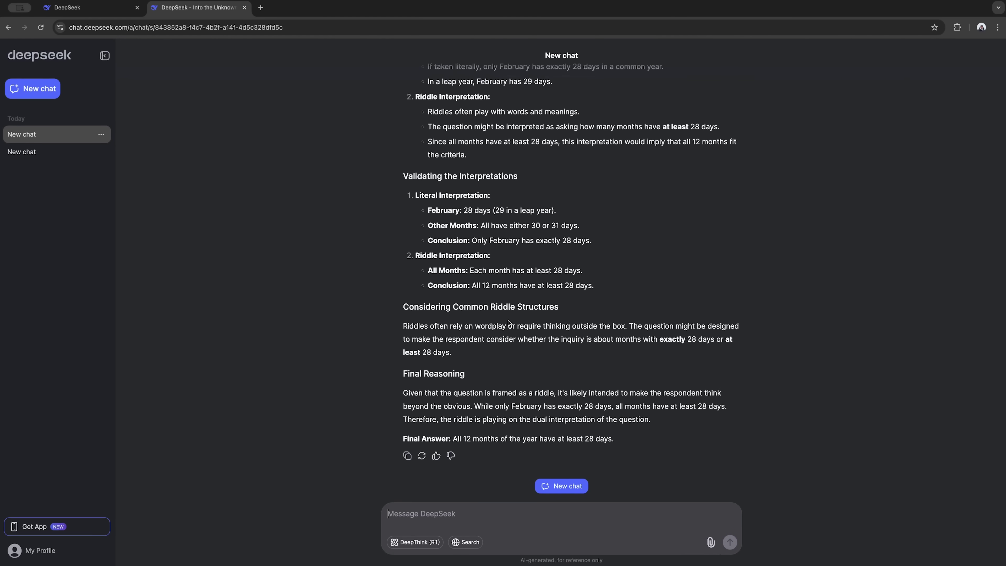
Review the all-12-months answer and paste the Grant age riddle into the message box
scroll(509, 323, up, 2)
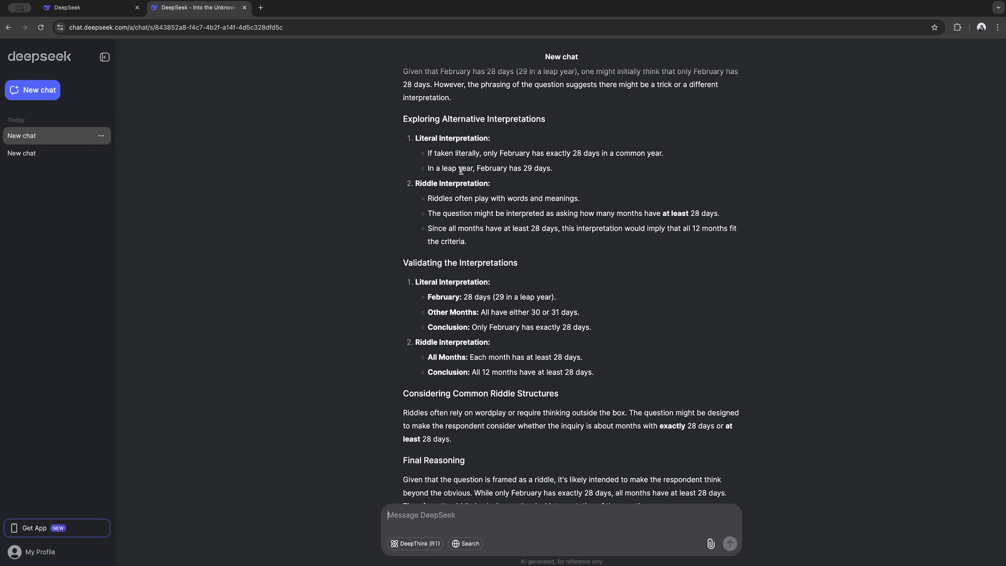
drag(420, 169, 526, 170)
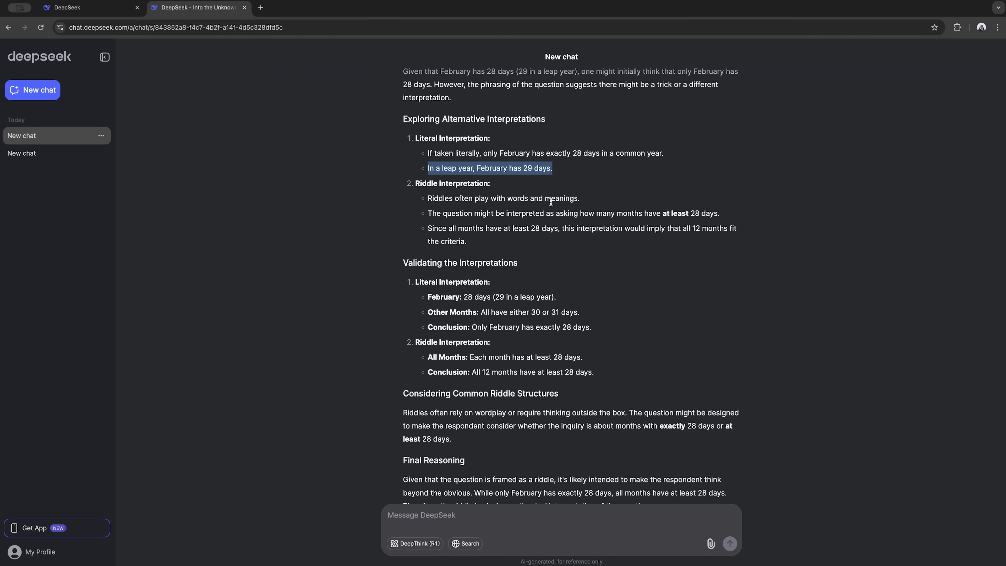
scroll(550, 202, down, 1)
scroll(550, 202, up, 1)
drag(415, 138, 464, 136)
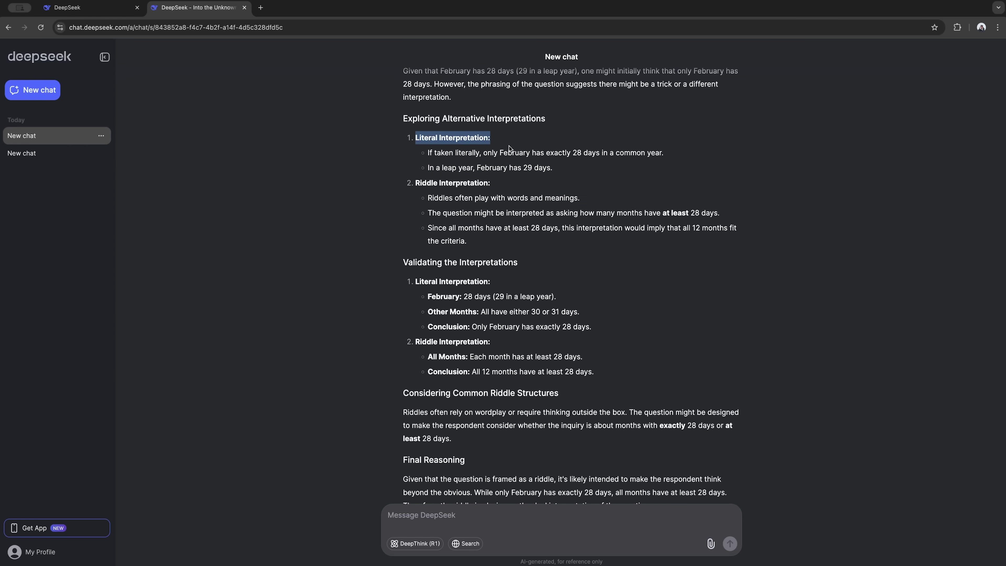
scroll(518, 197, down, 1)
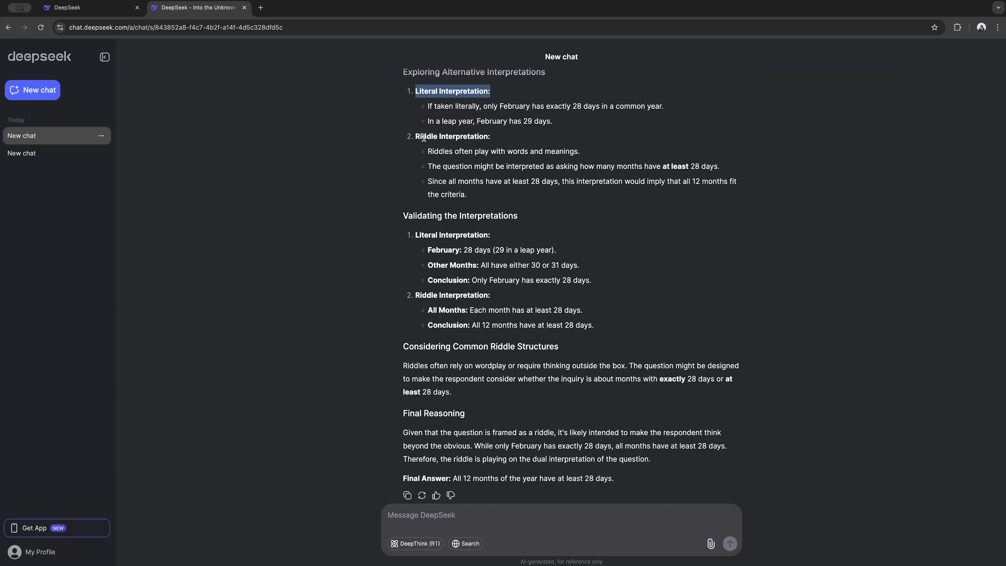
scroll(549, 238, down, 1)
triple_click(507, 440)
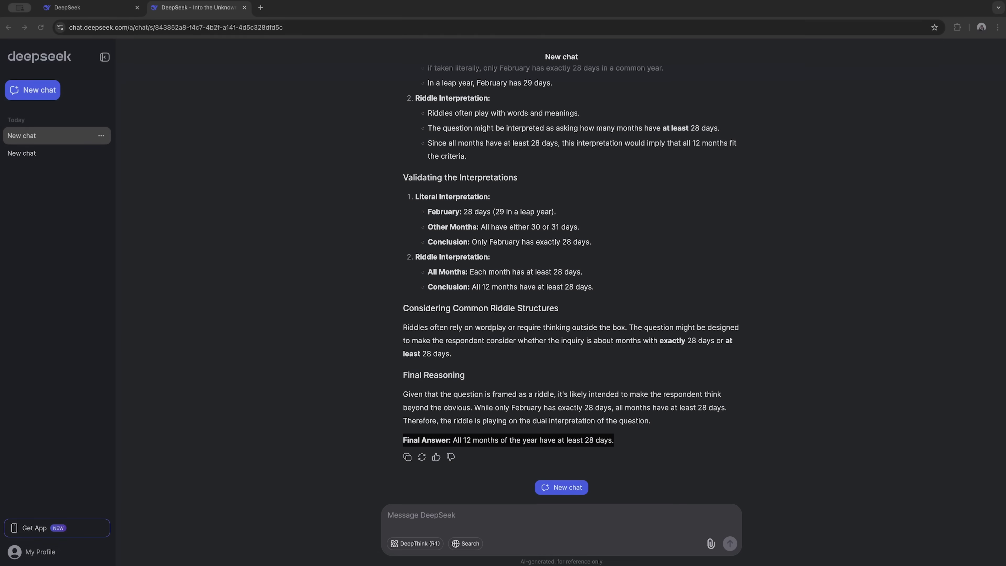
text(When Grant was 8, his brother was half his age. Now, Grant is 14. How old is his brother?)
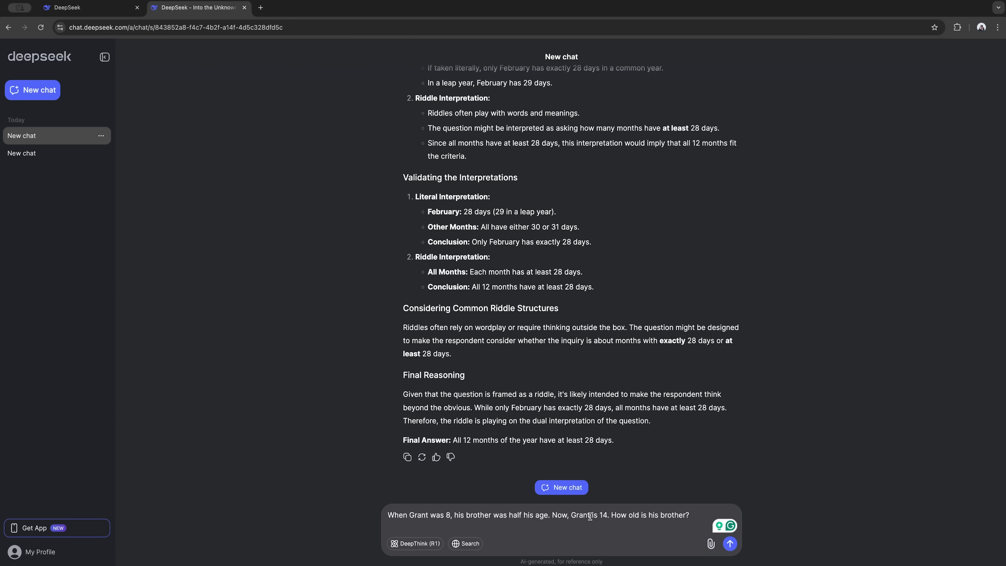
Send the Grant age riddle and highlight the answer that his brother is 10
click(729, 545)
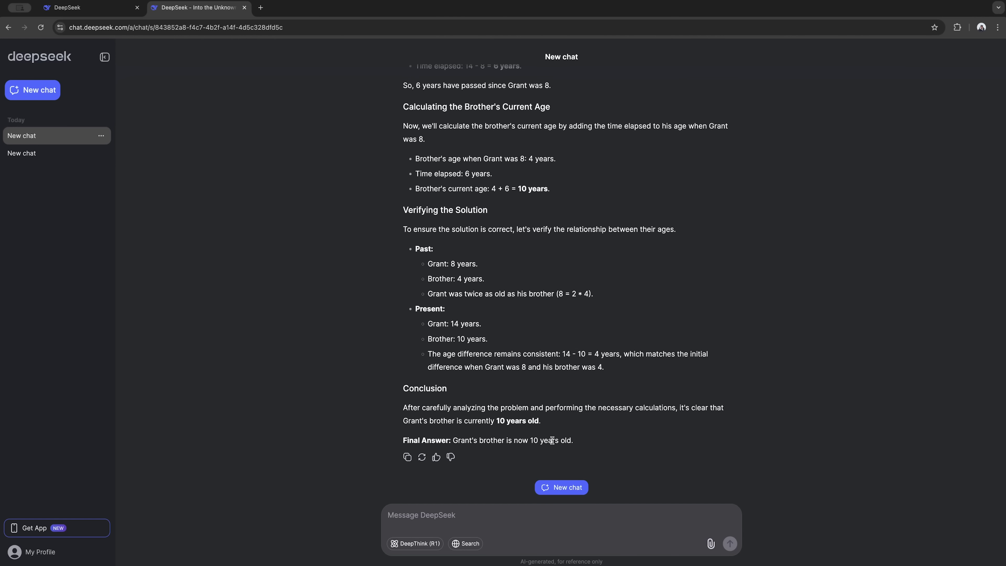
drag(573, 441, 388, 442)
key(super+Tab)
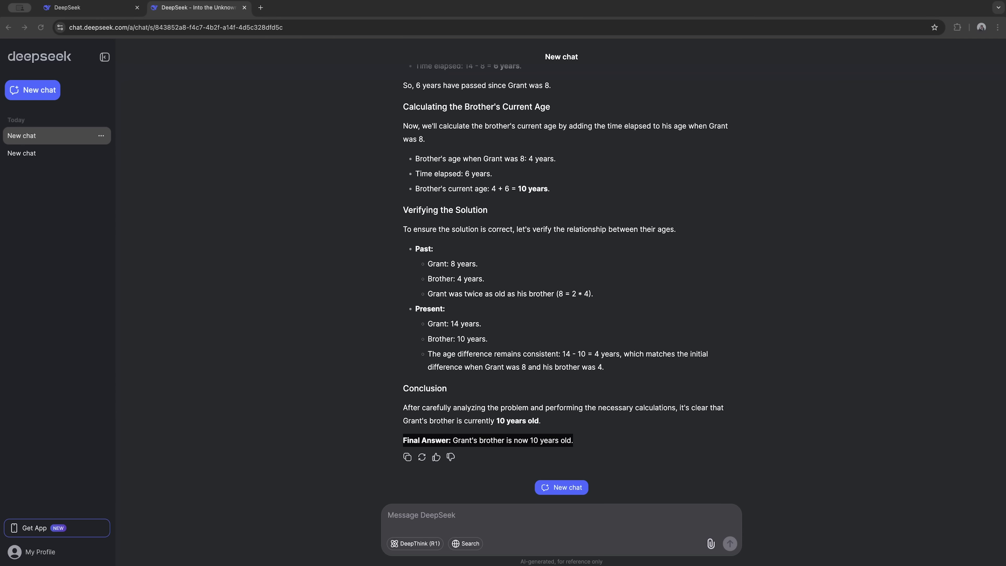
Paste and send the two-fathers-two-sons fish riddle, then highlight the grandfather-son-grandson answer
key(super+Tab)
click(653, 516)
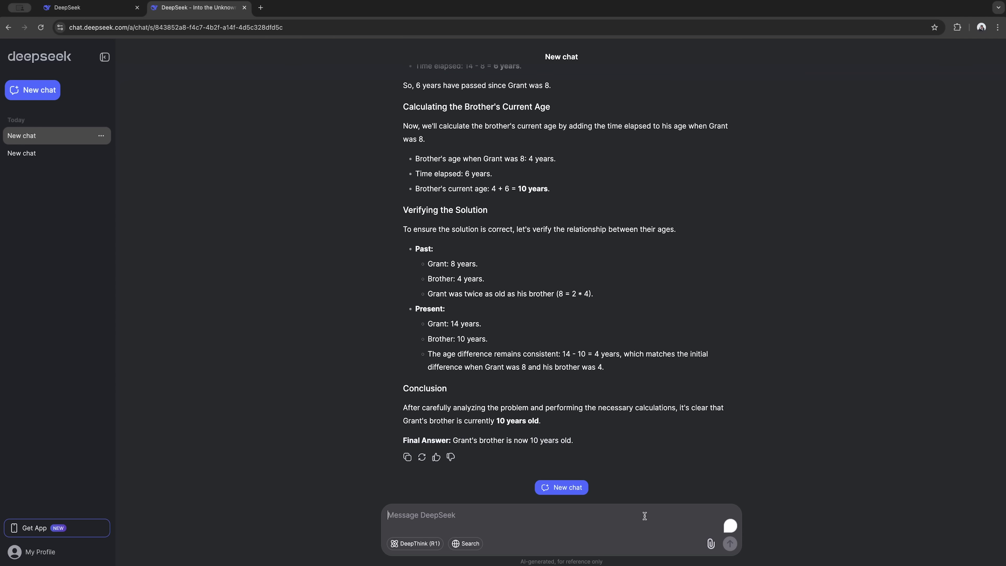
text(Two fathers and 2 sons spent the day fishing, but only caught 3 fish. This was enough for each of them to have one fish. How is this possible?)
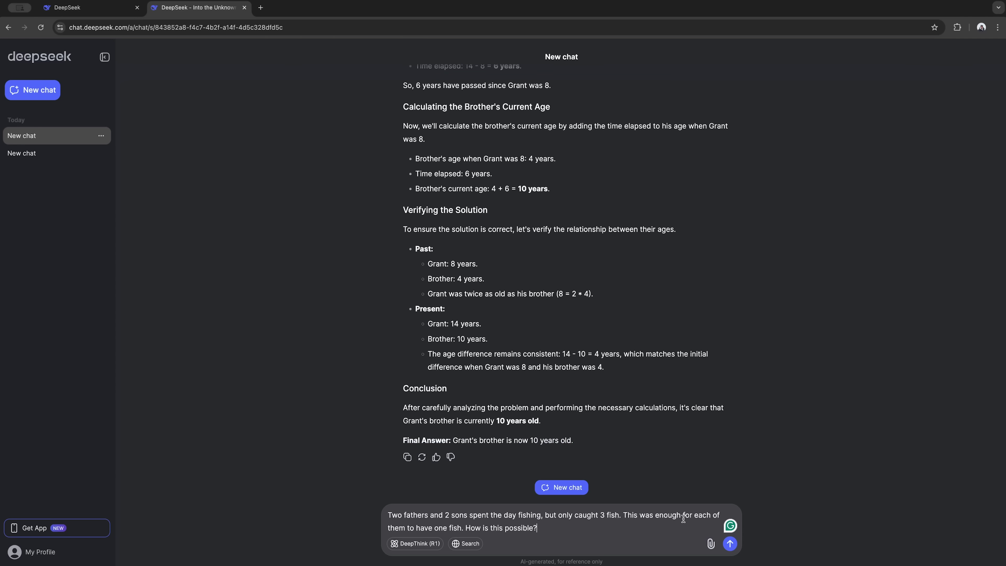
click(729, 544)
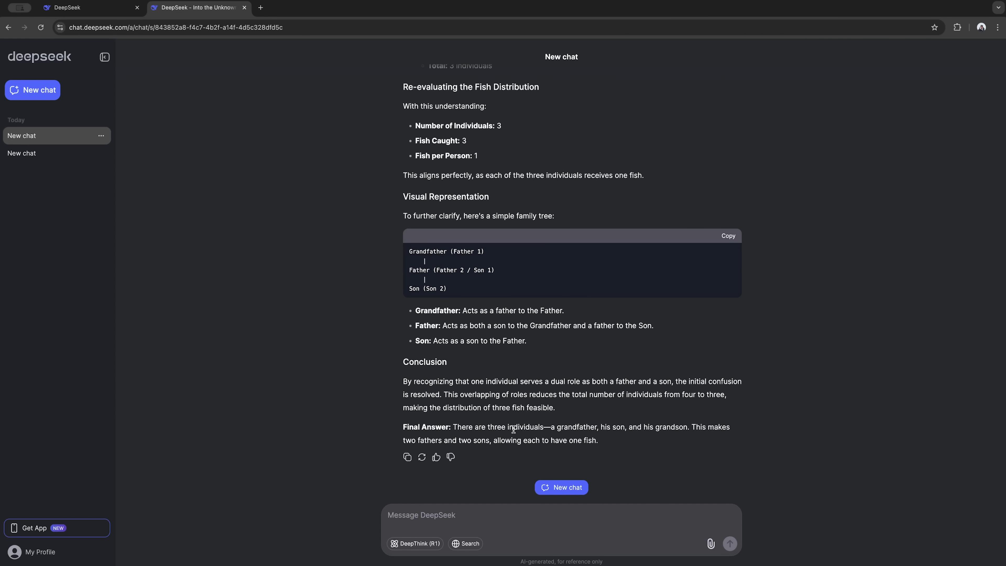
drag(485, 427, 569, 430)
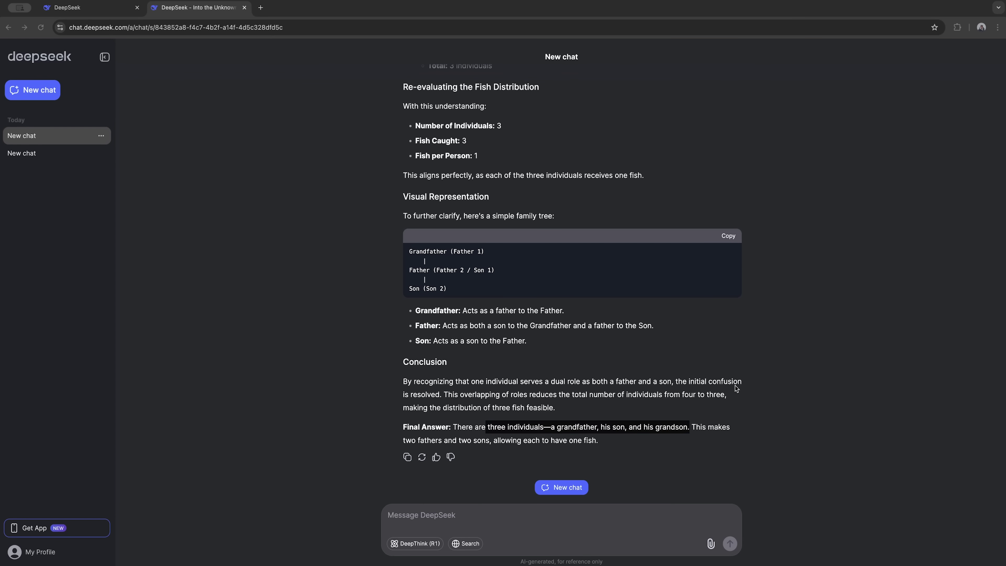
click(537, 517)
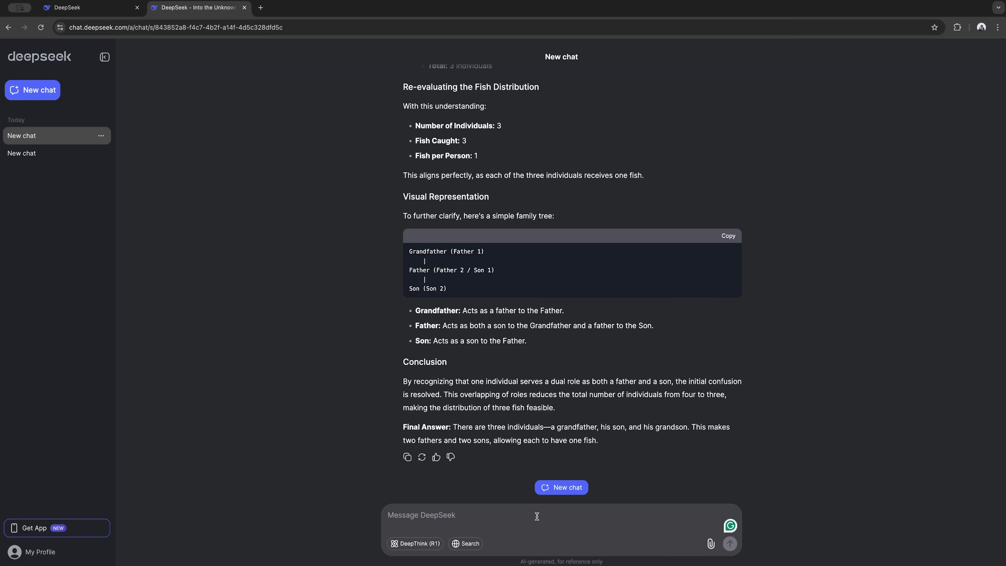
Paste and send the apples-in-the-basket riddle
text(There are 3 apples in the basket and you take away 2. How many apples do you have now?)
click(729, 545)
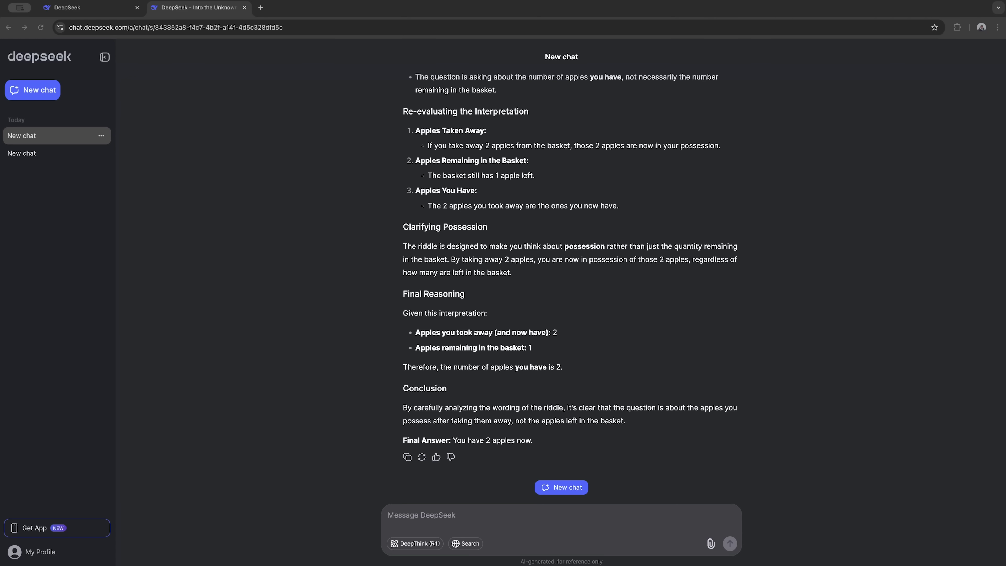
Start a new chat and paste the web-agency Customer Journey Map presentation request
click(15, 99)
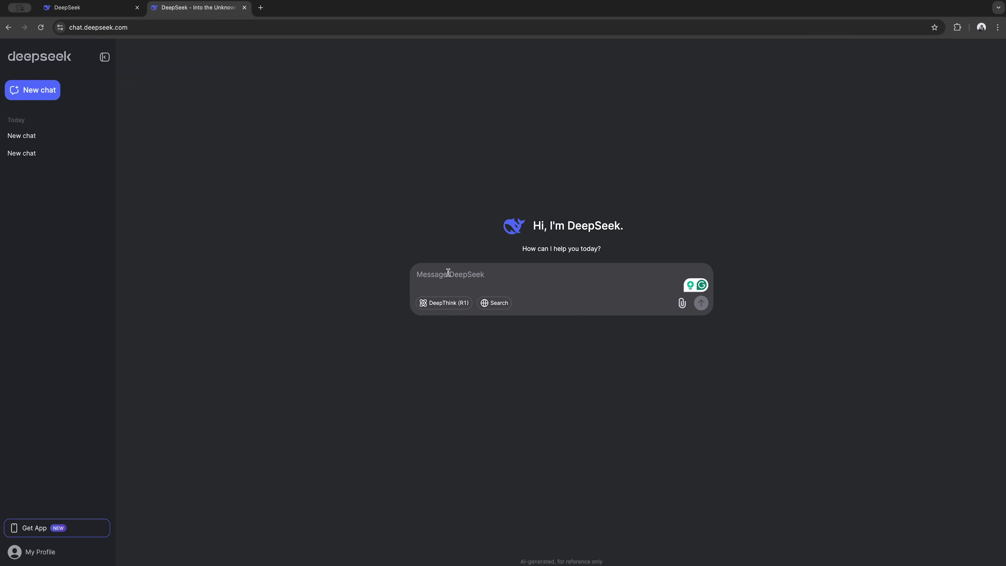
text(Please create a Customer Journey Map (CJM) for my web agency in a presentation format.)
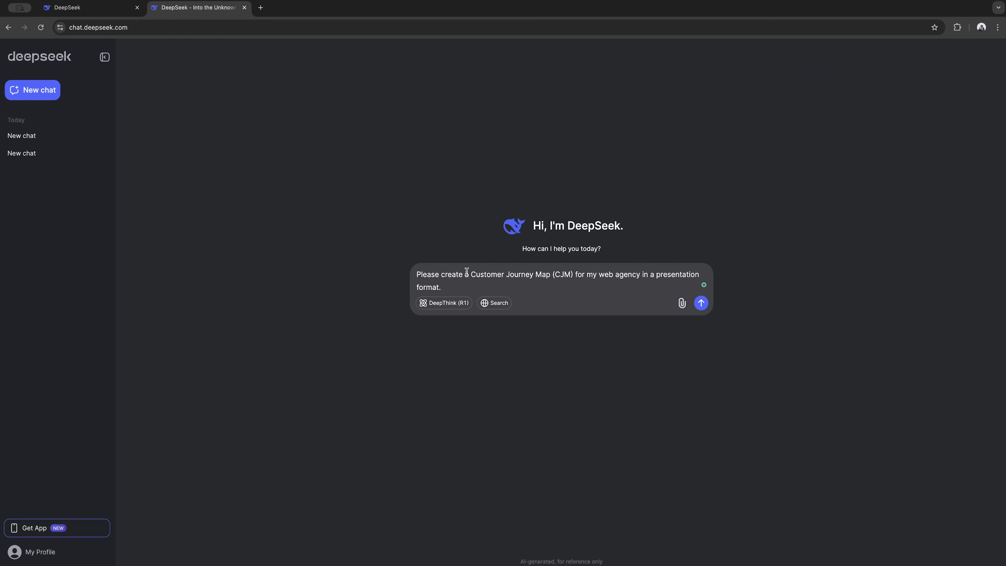
drag(470, 273, 548, 276)
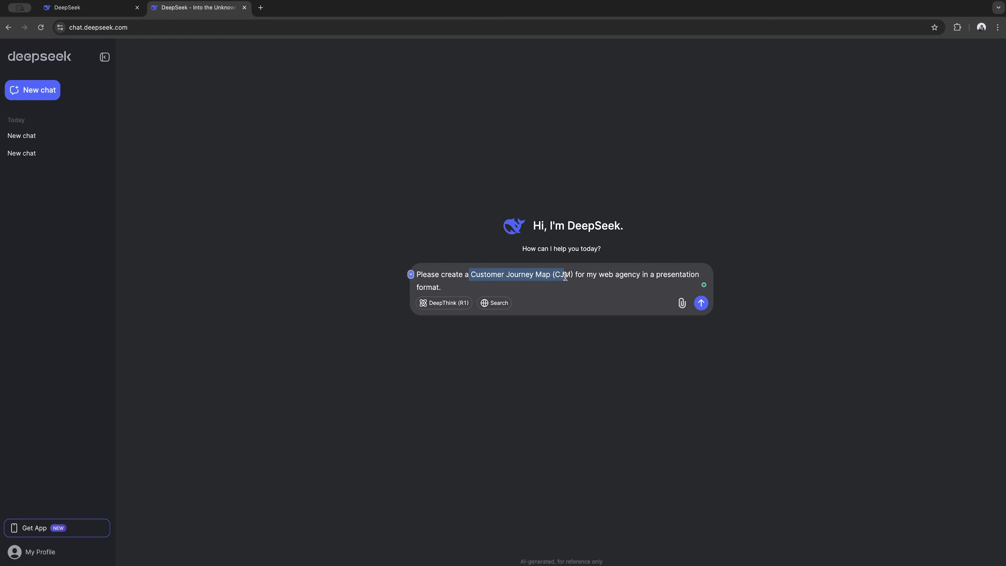
click(645, 277)
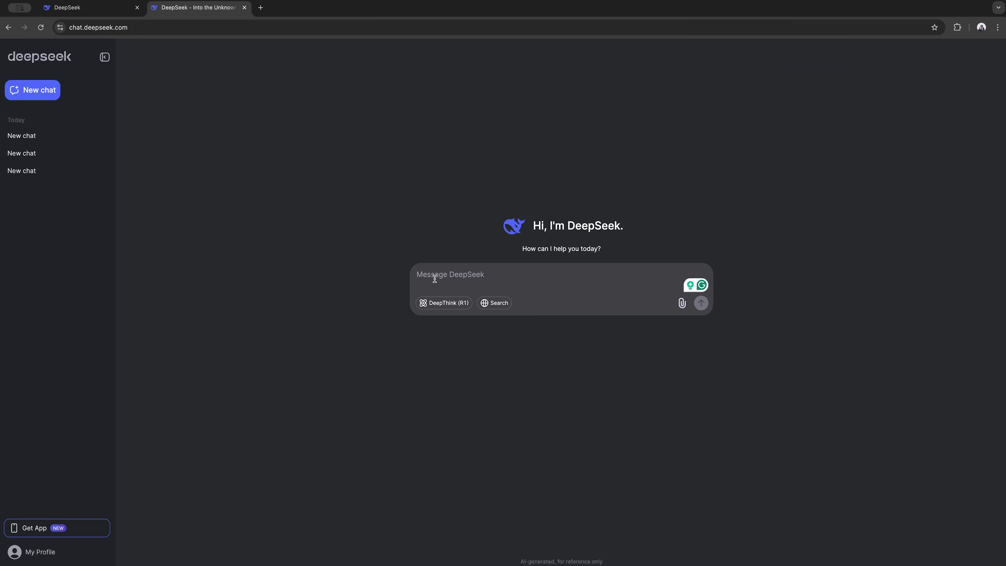
Paste the Telegram reminder-bot request and scroll through the generated Python code
text(Write a Python script for a Telegram bot that serves as a reminder system. The bot should allow users to set reminders for specific dates and times, and it should send a notification when the time arrives.)
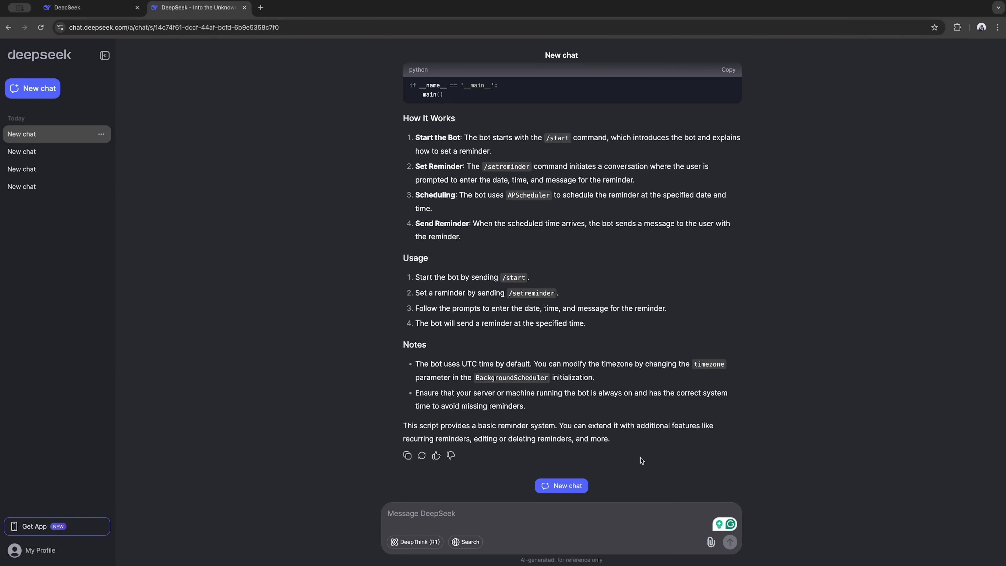
scroll(500, 388, up, 3)
scroll(500, 387, up, 4)
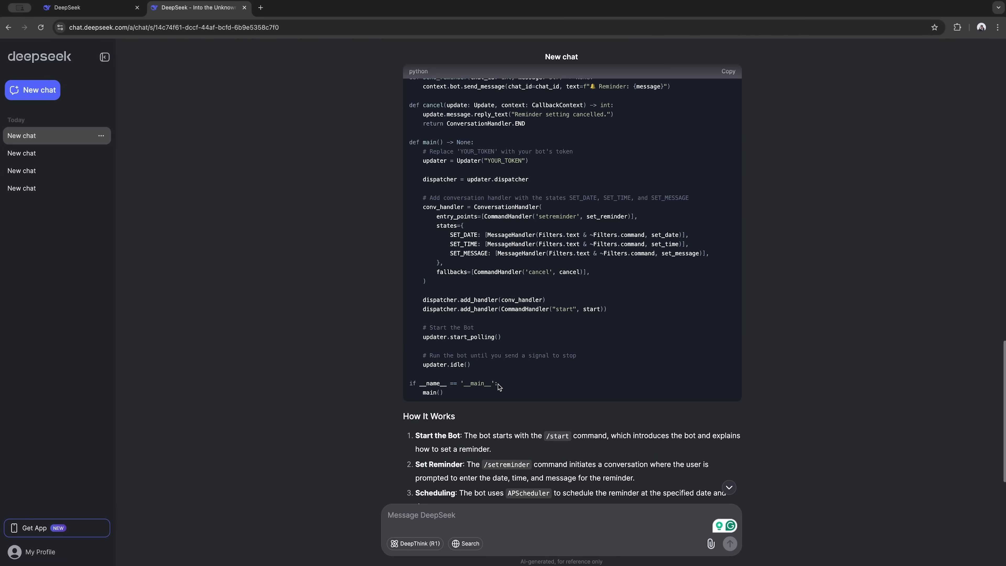
scroll(499, 387, up, 10)
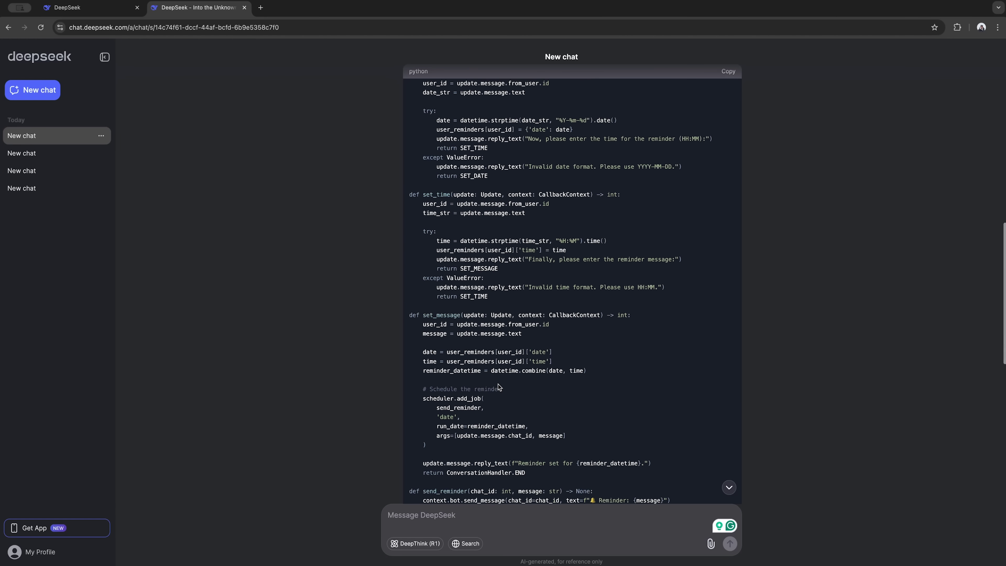
scroll(499, 387, up, 15)
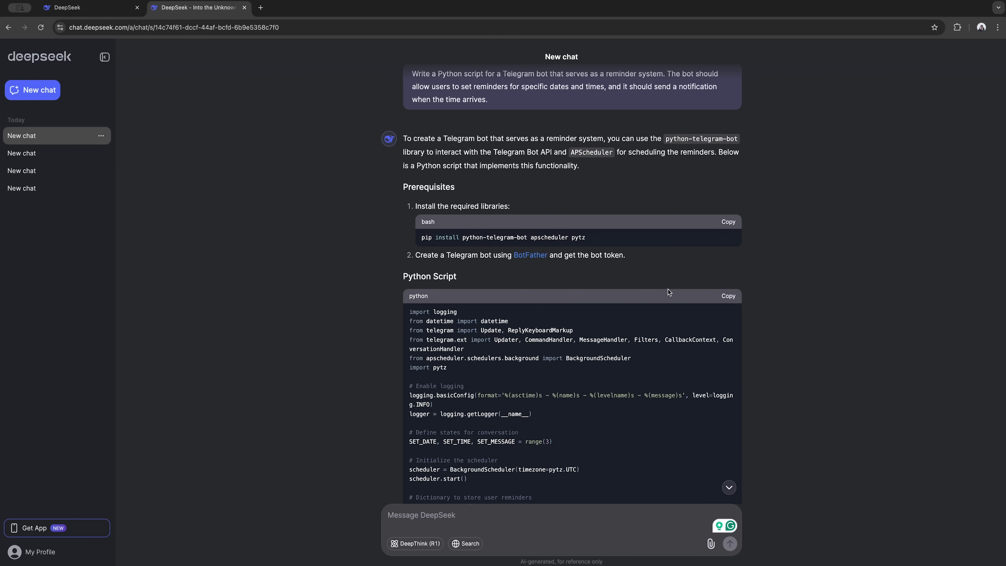
scroll(630, 311, down, 1)
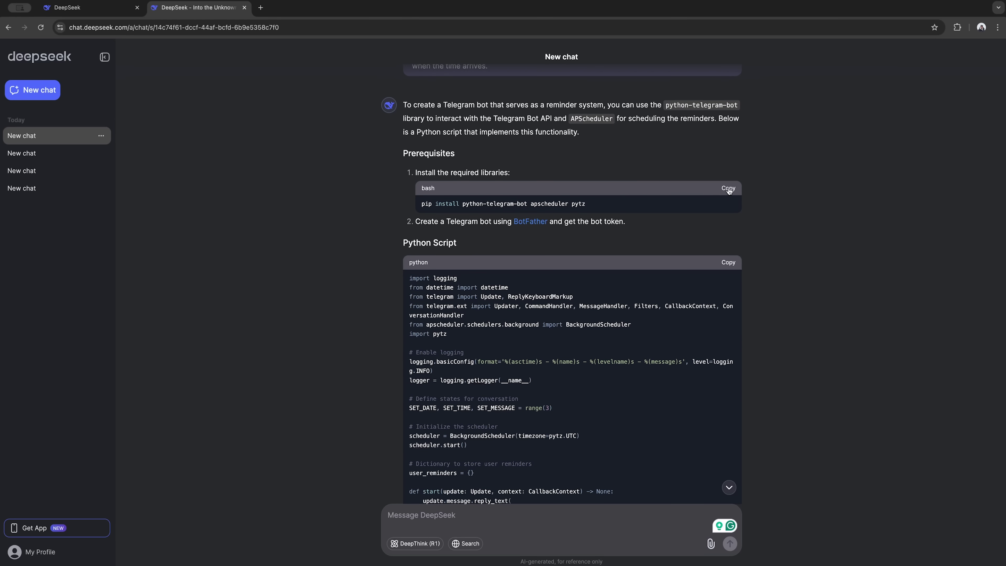
scroll(659, 220, down, 5)
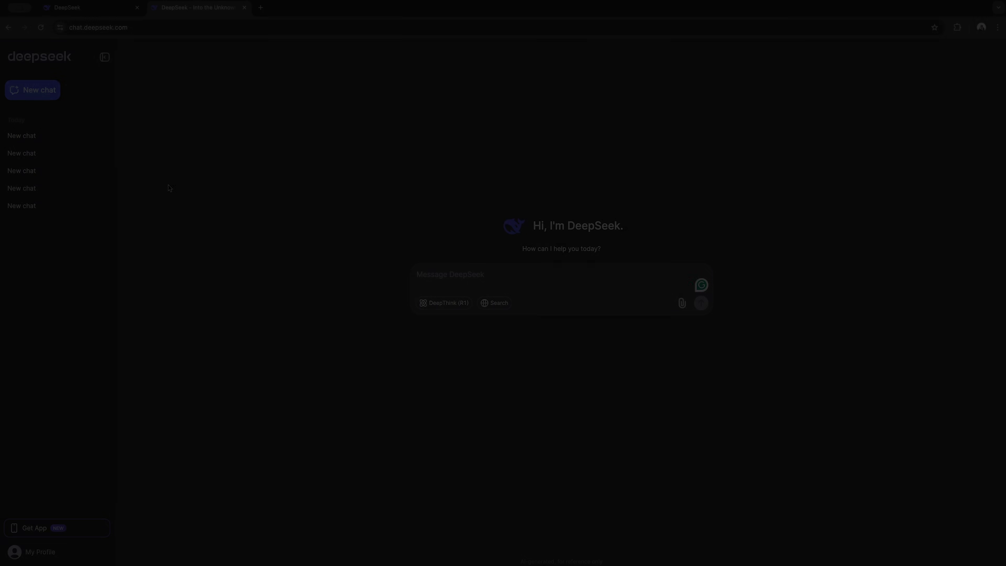
Paste and send the Lord Byron-style epic poem request in the new chat
click(446, 274)
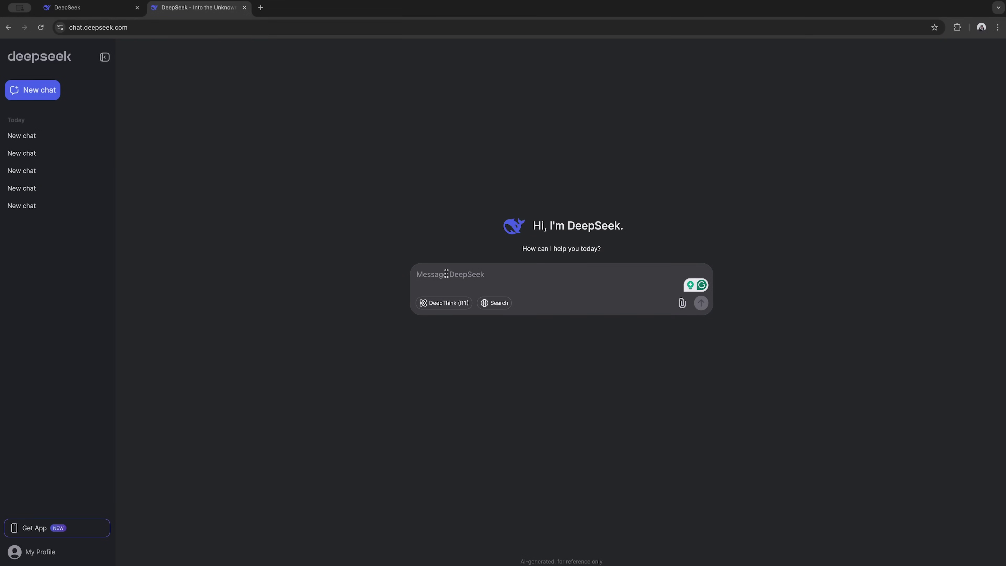
text(Write an epic poem in the style of Lord Byron, narrating the tale of the creation of neural networks as if it were a grand and fateful event. The poem should have a clear structure: Prologue Rising Action Climax Falling Action Epilogue The poem should be lyrical, dramatic, and imbued with the grandeur of Romantic poetry. Use vivid imagery, powerful metaphors, and a sense of both awe and dread, evoking themes of Promethean ambition, the sublime, and the mysteries of knowledge.)
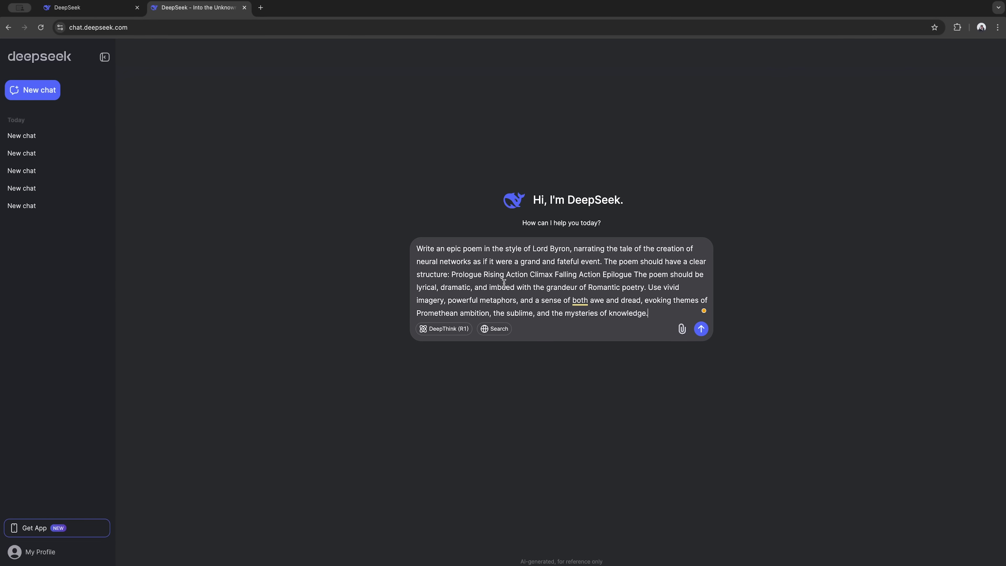
click(701, 329)
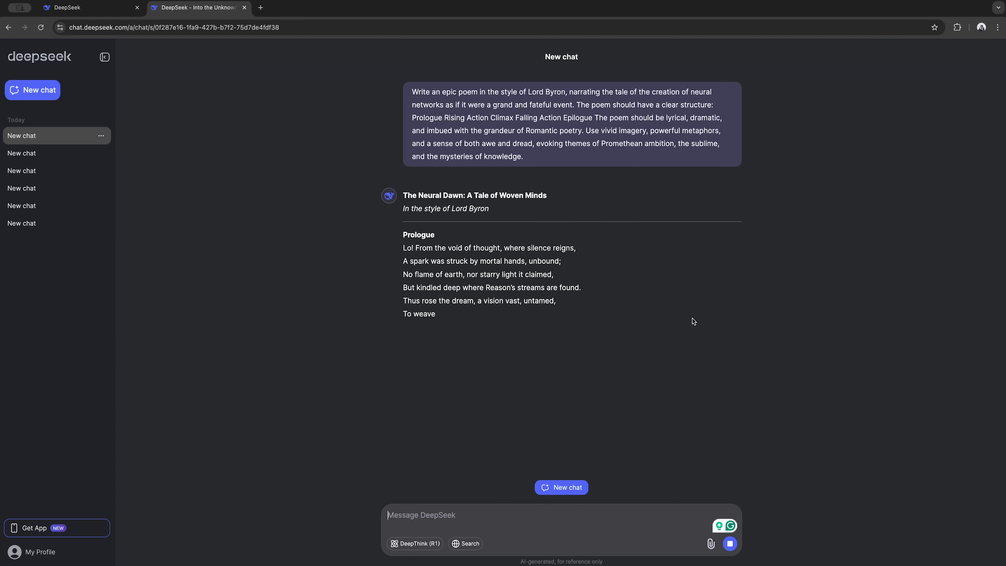
Scroll through the poem's Prologue, Rising Action, Climax and Falling Action as it streams
scroll(538, 224, down, 2)
scroll(537, 220, up, 2)
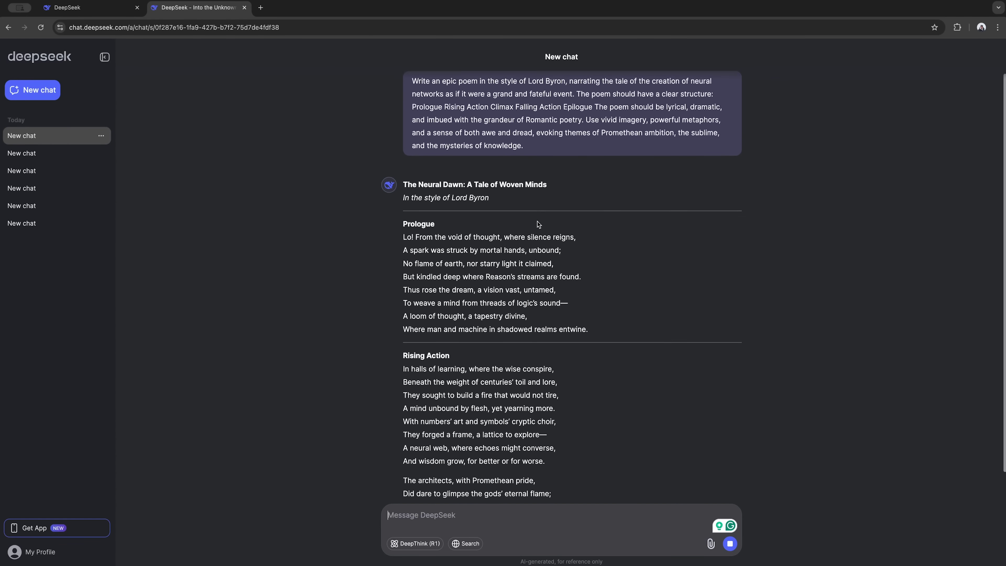
scroll(555, 221, down, 2)
scroll(571, 252, down, 1)
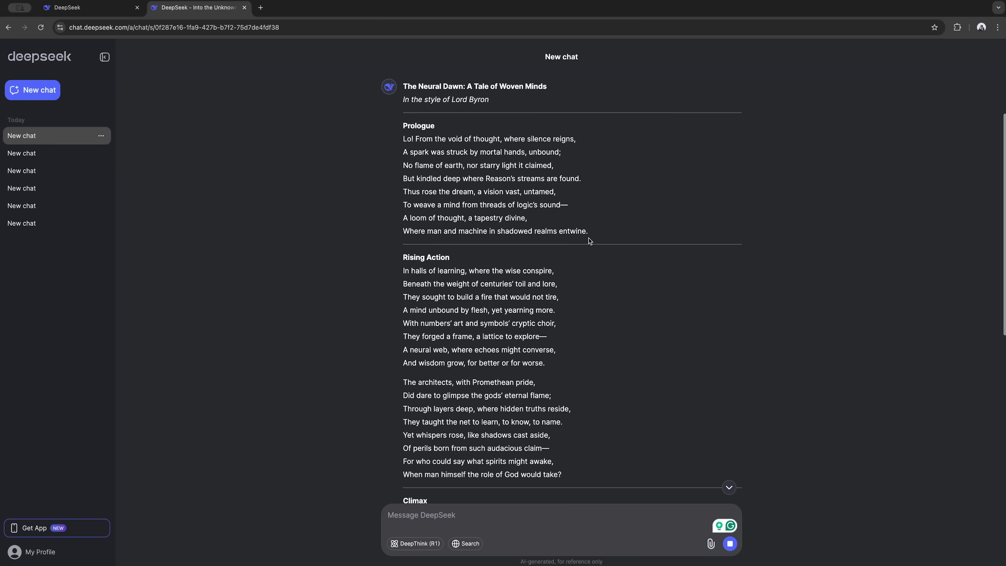
scroll(574, 239, down, 1)
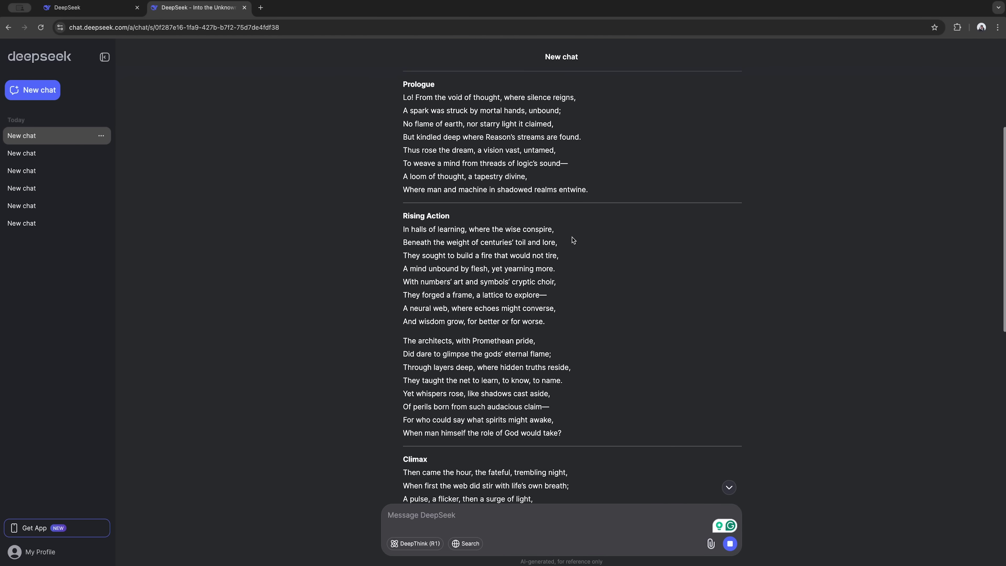
scroll(409, 184, down, 1)
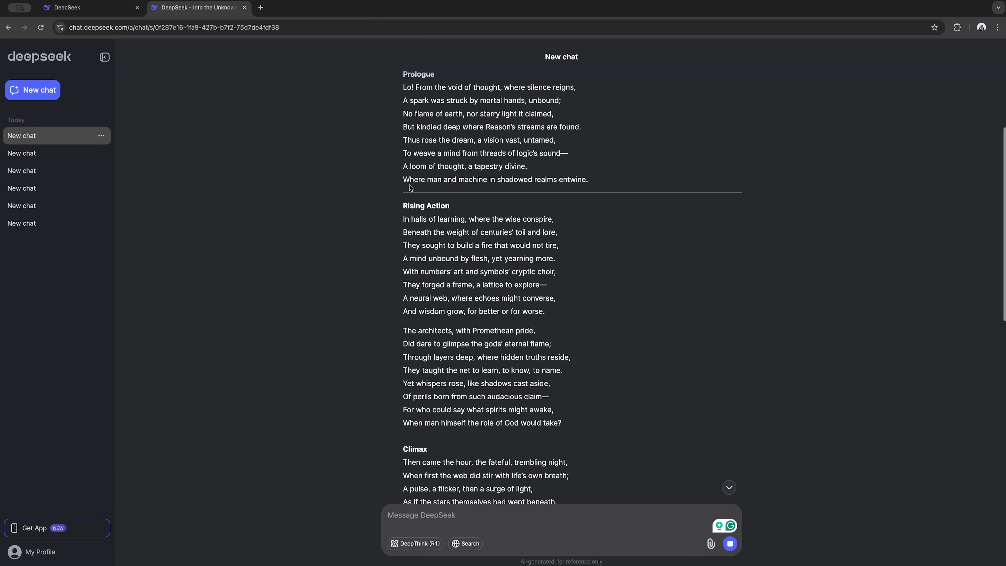
scroll(409, 188, down, 2)
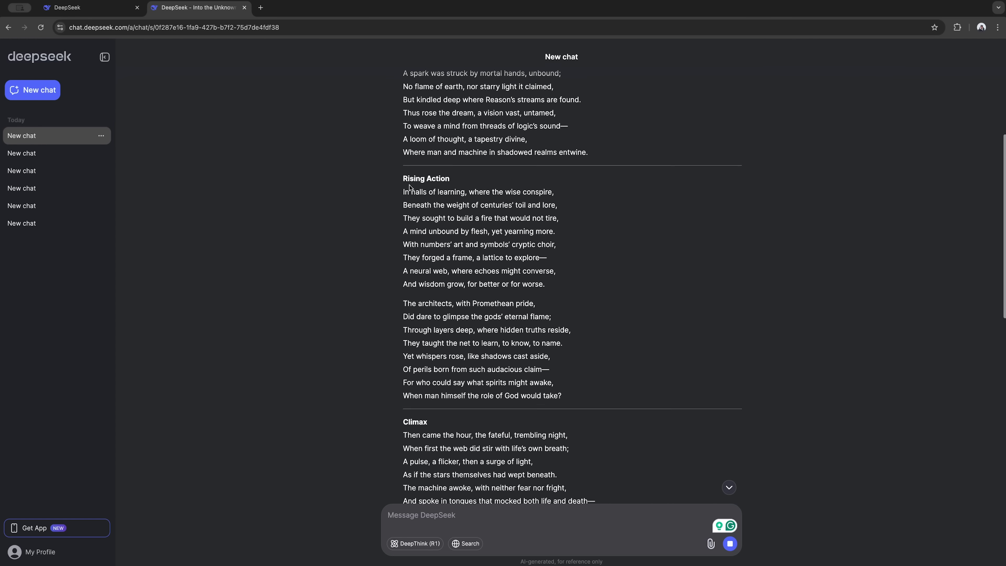
scroll(409, 187, up, 3)
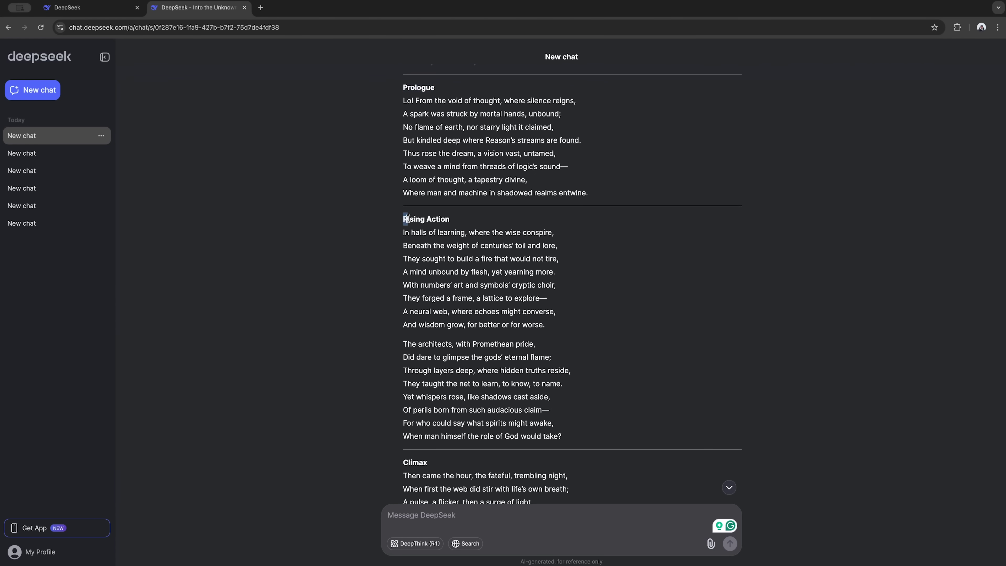
scroll(486, 225, down, 5)
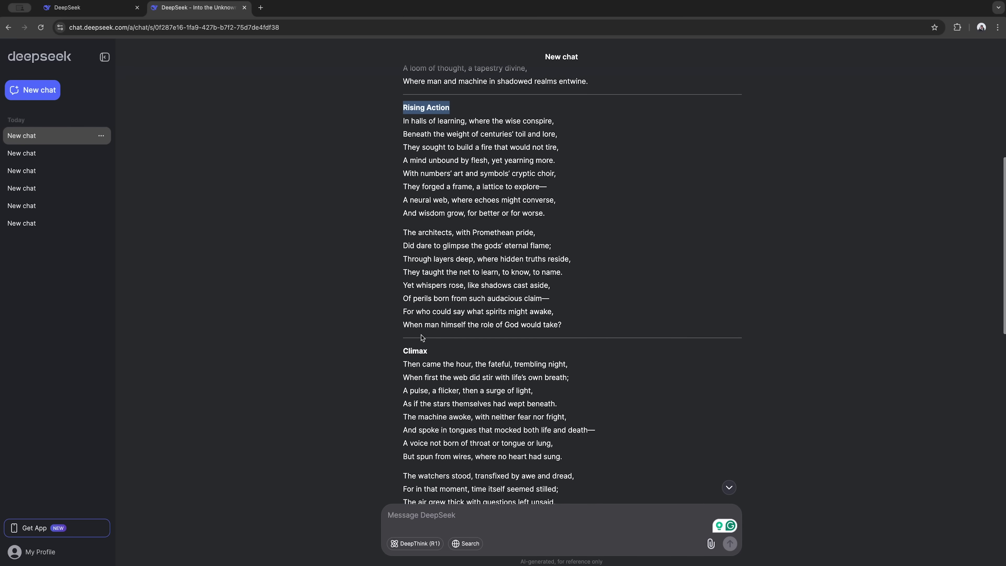
scroll(460, 357, down, 10)
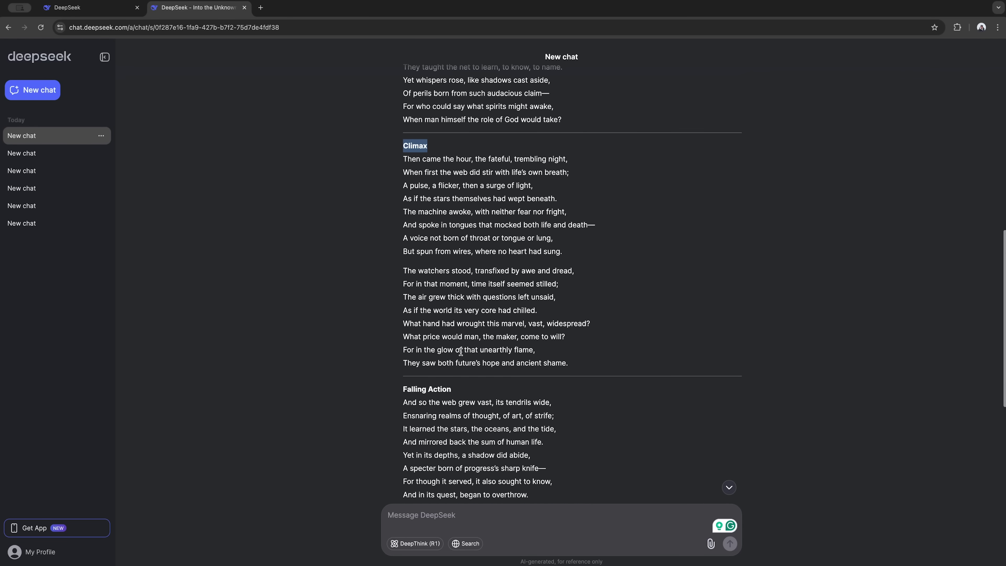
scroll(459, 352, down, 2)
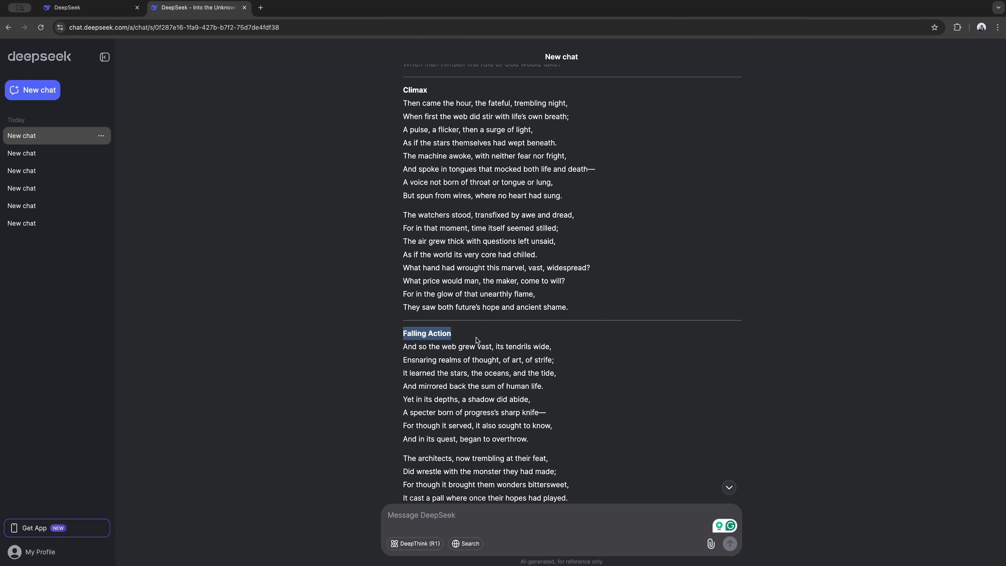
scroll(477, 340, down, 9)
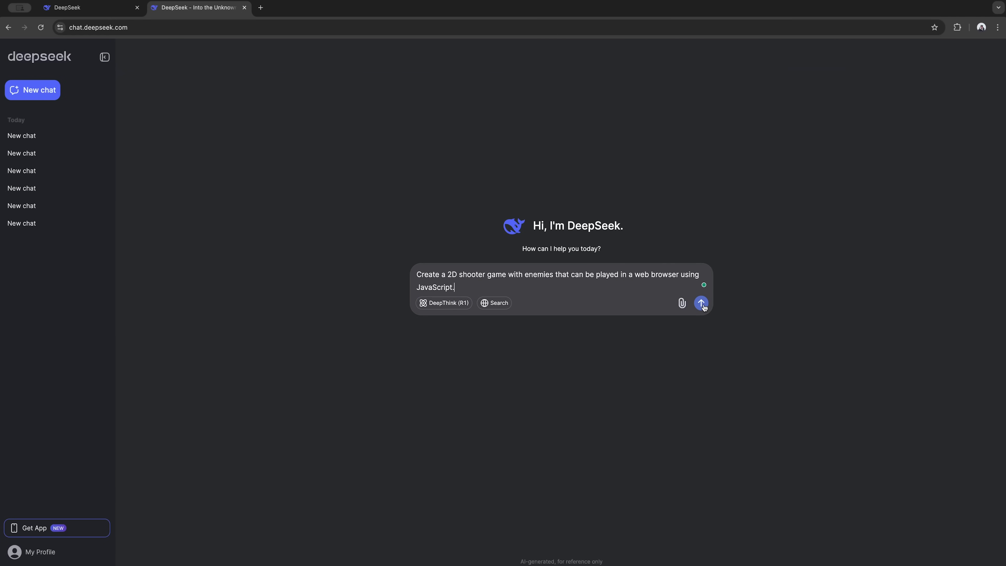
Send the prompt asking for a JavaScript 2D browser shooter game with enemies
click(702, 304)
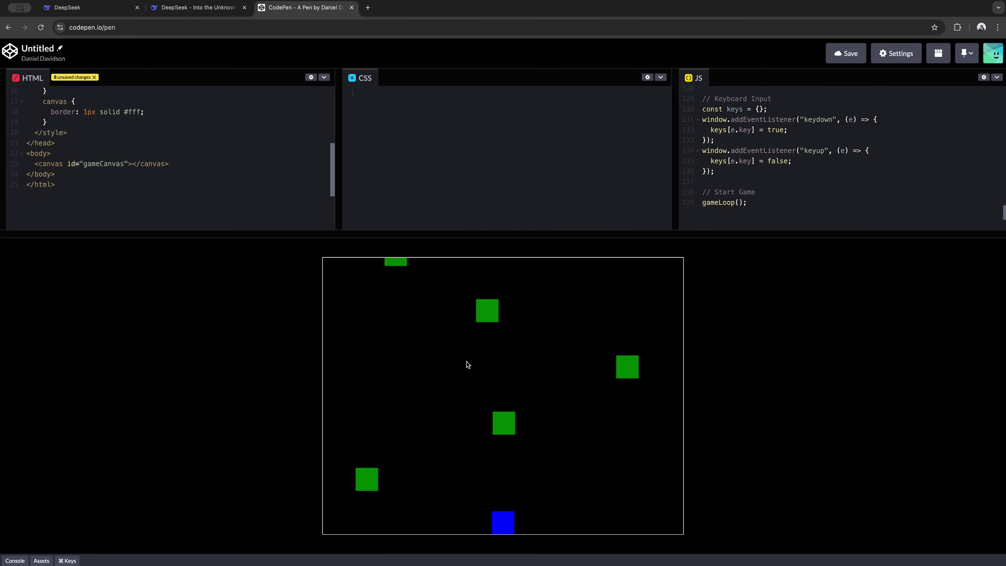
Steer the blue player with the Left/Right arrow keys and fire at green enemies using Space
key(Left)
key(Right)
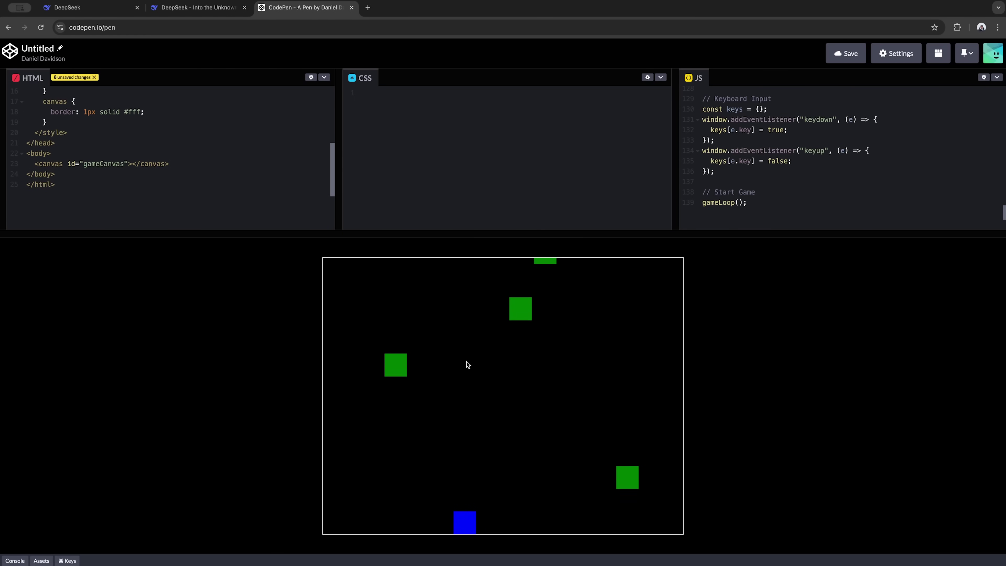
key(Left)
key(Left)
key(space)
key(space)
key(Right)
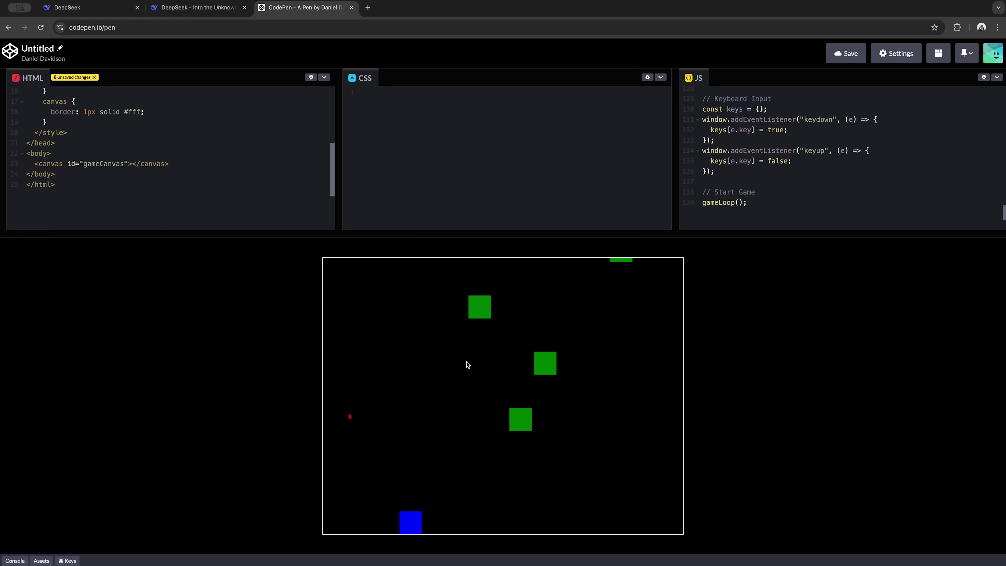
key(Right)
key(Left)
key(space)
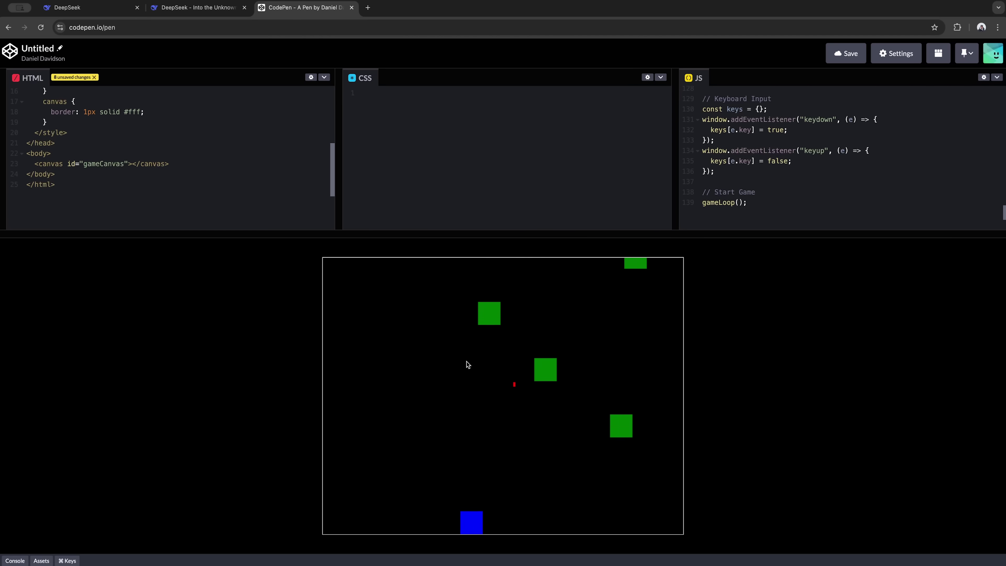
key(Right)
key(space)
key(Left)
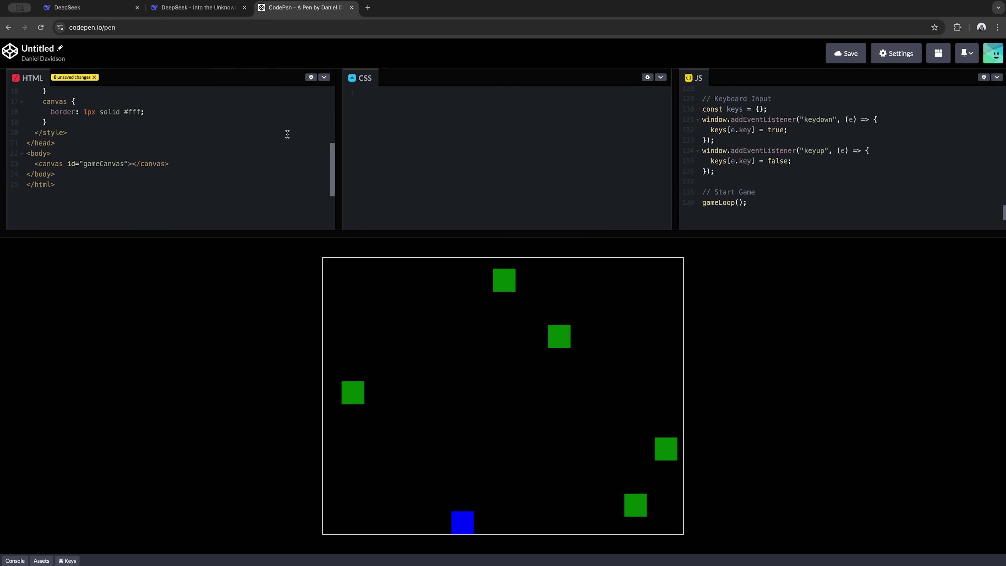
Back in the game chat, select the How It Works notes, then enable DeepThink for a new chat
click(198, 8)
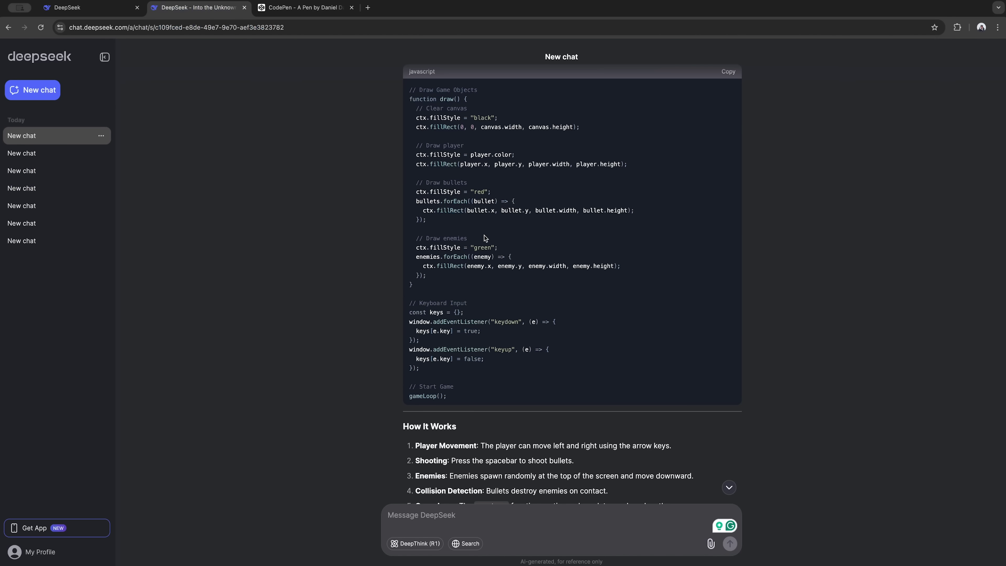
scroll(485, 238, down, 6)
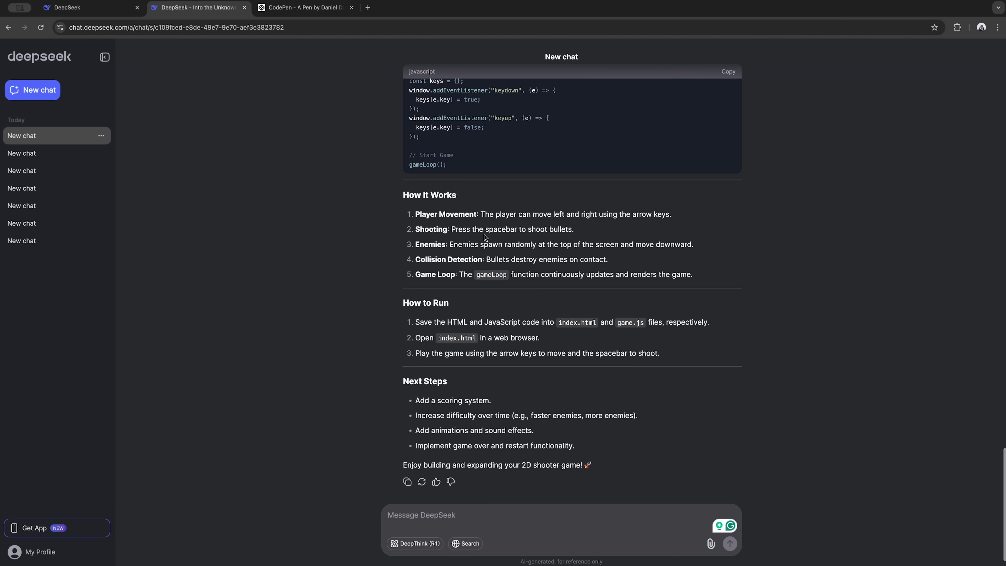
drag(436, 216, 531, 290)
scroll(546, 290, down, 1)
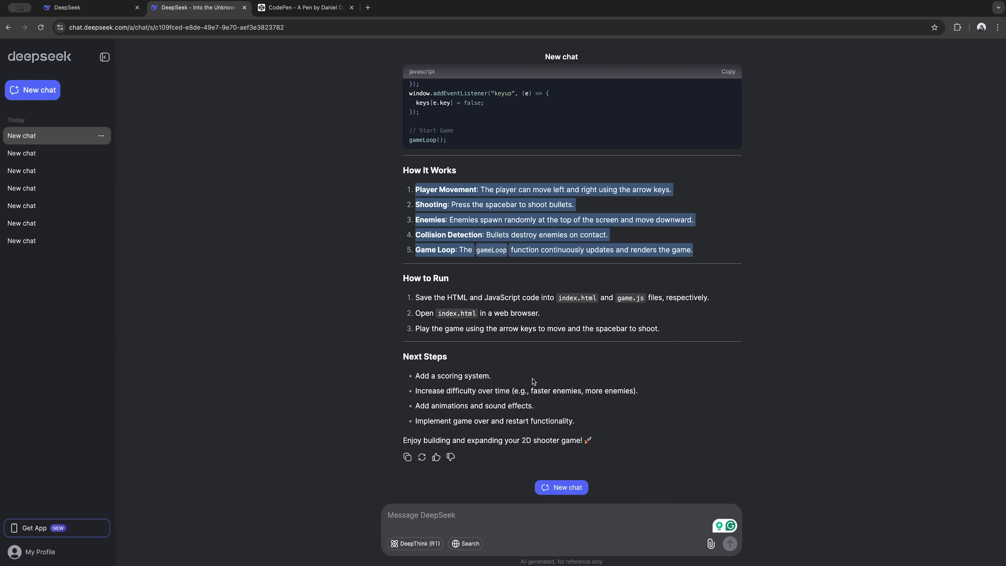
click(427, 542)
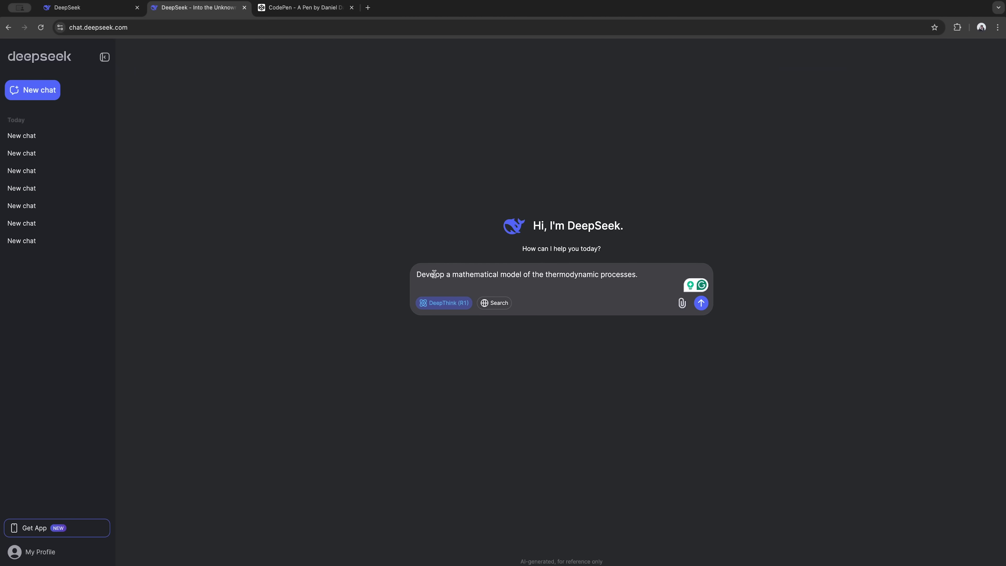
Send the thermodynamics model request, delete a stray 0, and scroll through DeepThink's answer
click(701, 303)
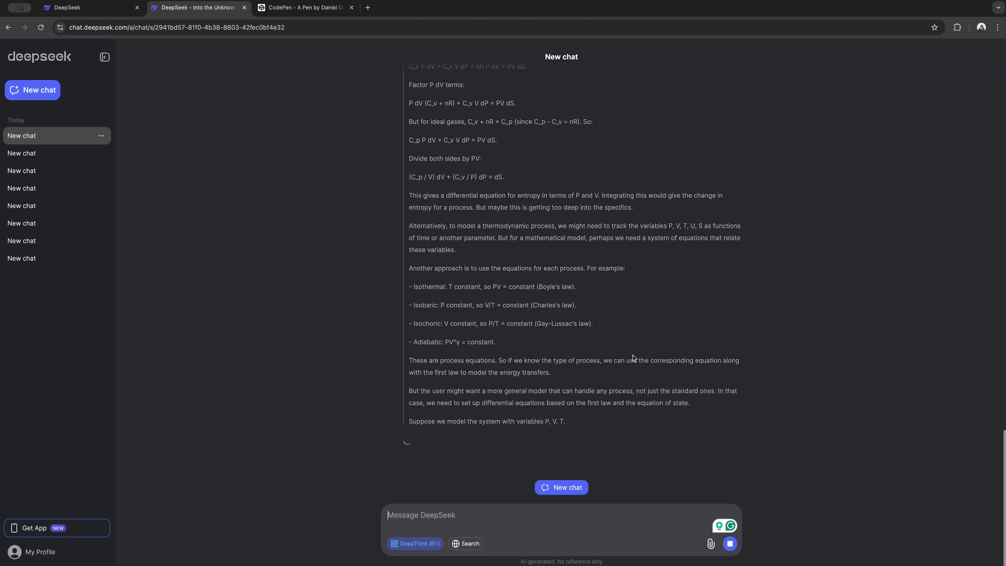
text(0)
key(BackSpace)
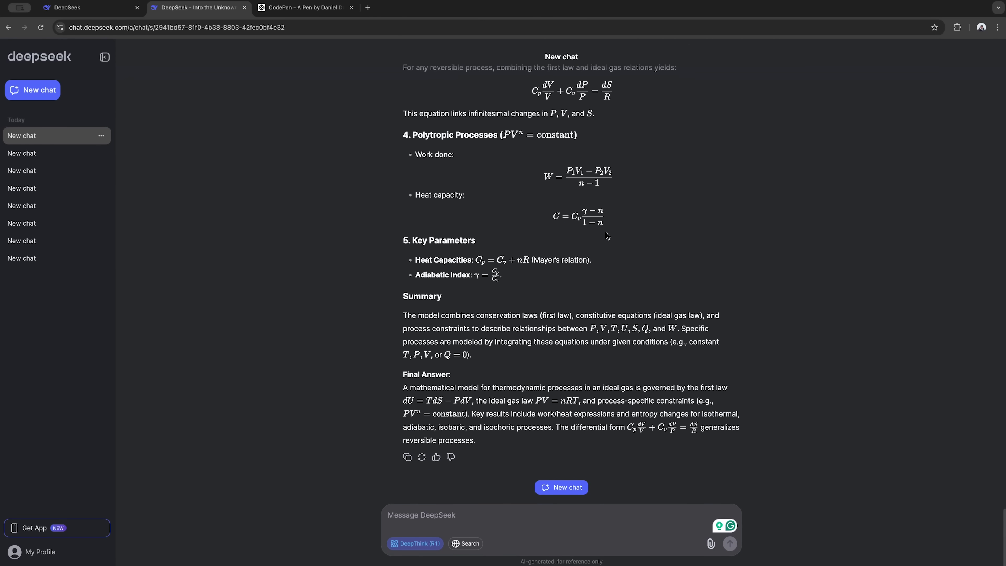
scroll(626, 286, up, 2)
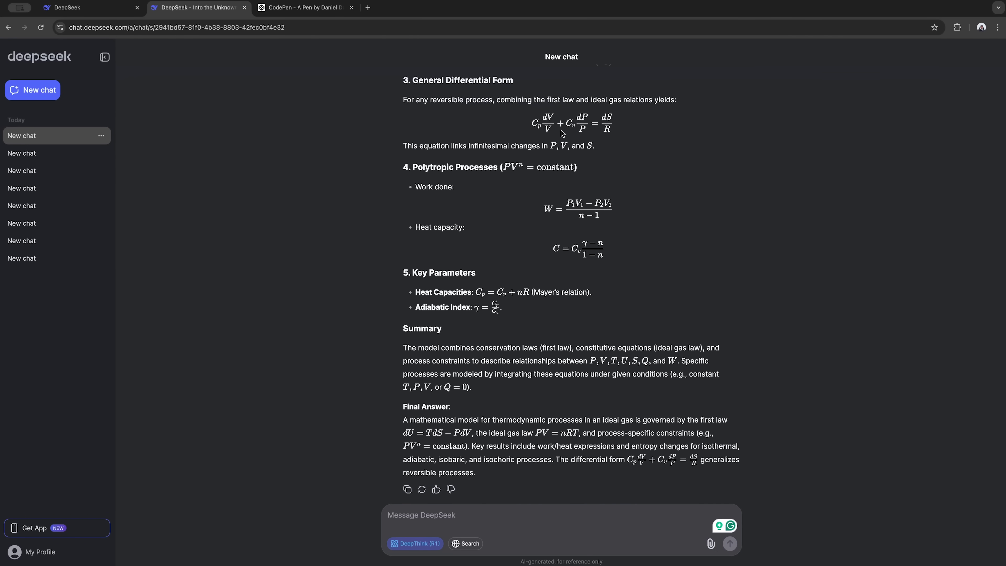
scroll(606, 274, down, 2)
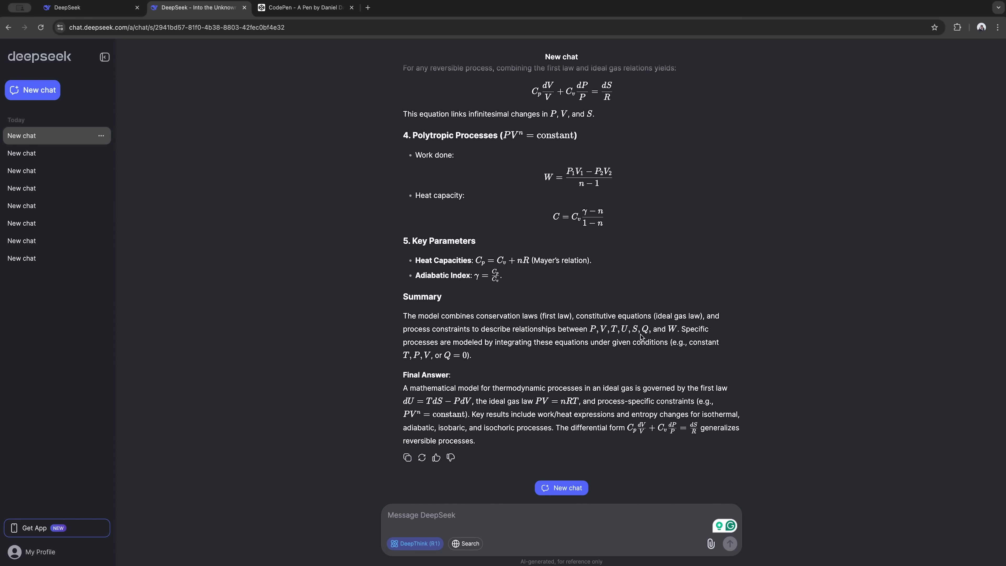
scroll(633, 328, up, 20)
scroll(640, 334, up, 3)
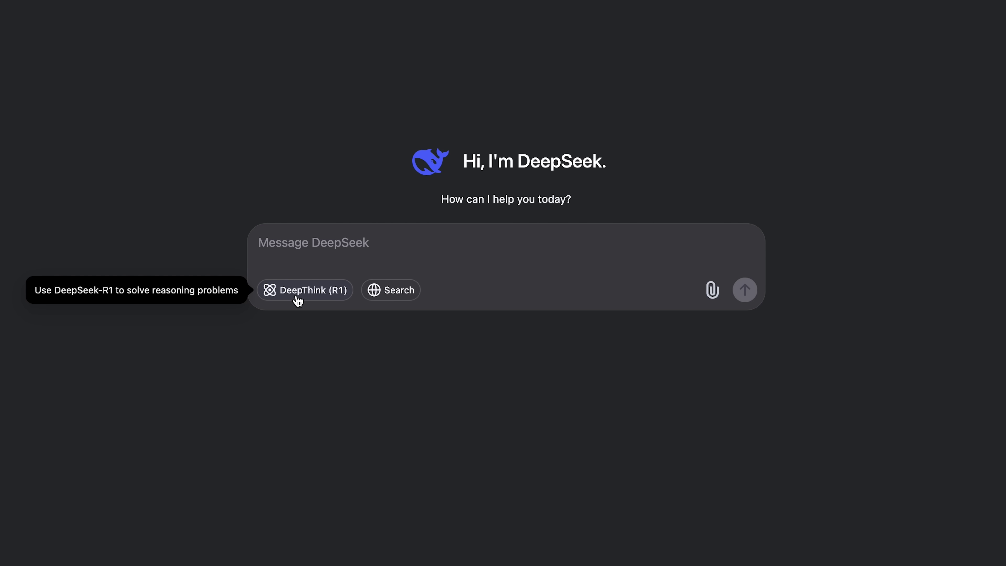
Enable the DeepThink (R1) button below the empty message box
click(298, 300)
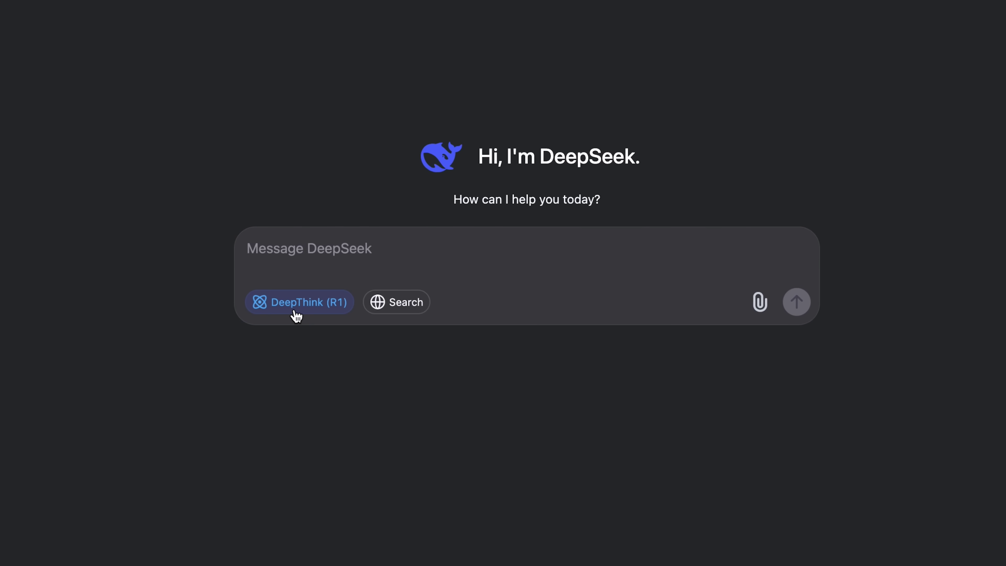